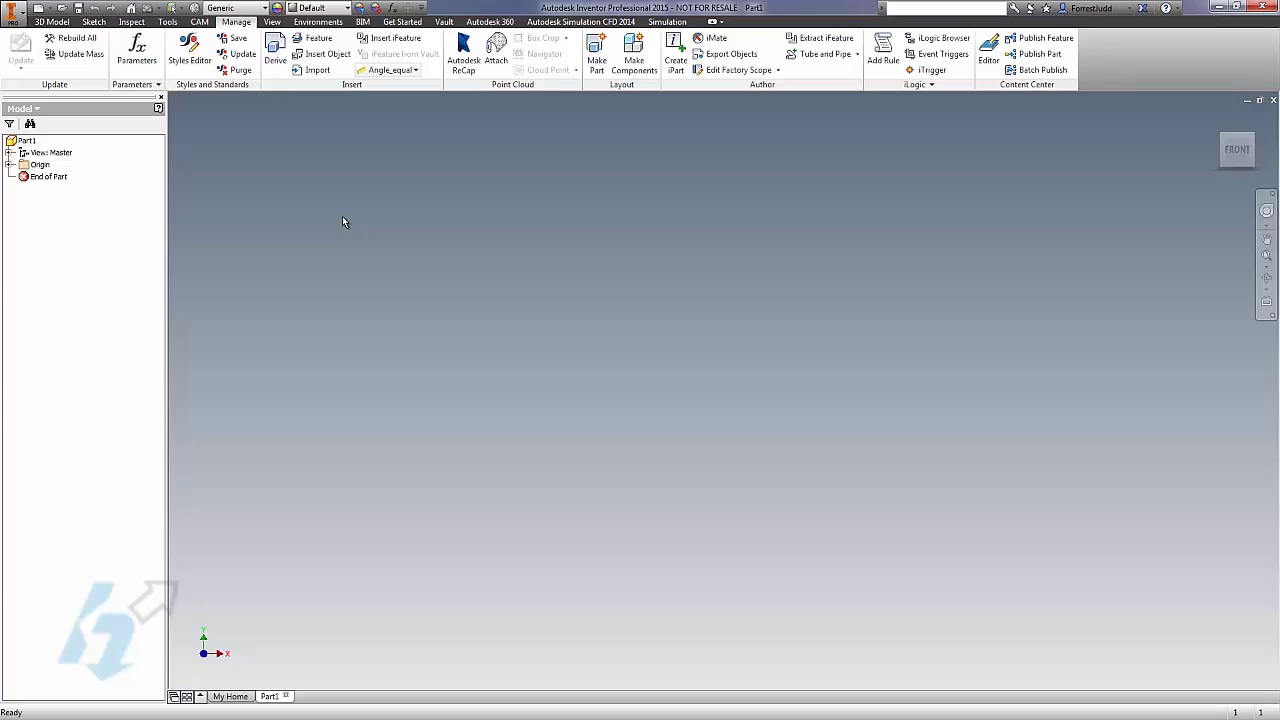
# Create a new drawing from Bad Template.dwg, raising a Dimension:Default (ANSI) style conflict warning.
pyautogui.click(15, 14)
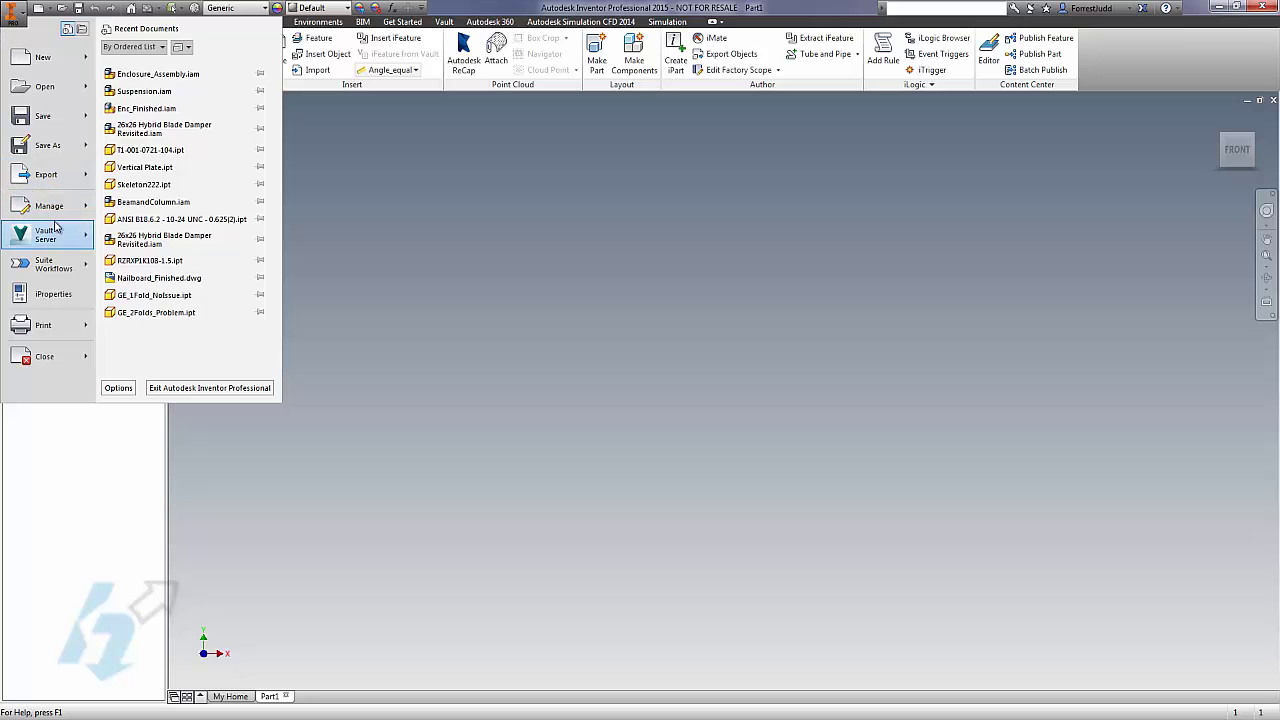
pyautogui.click(40, 58)
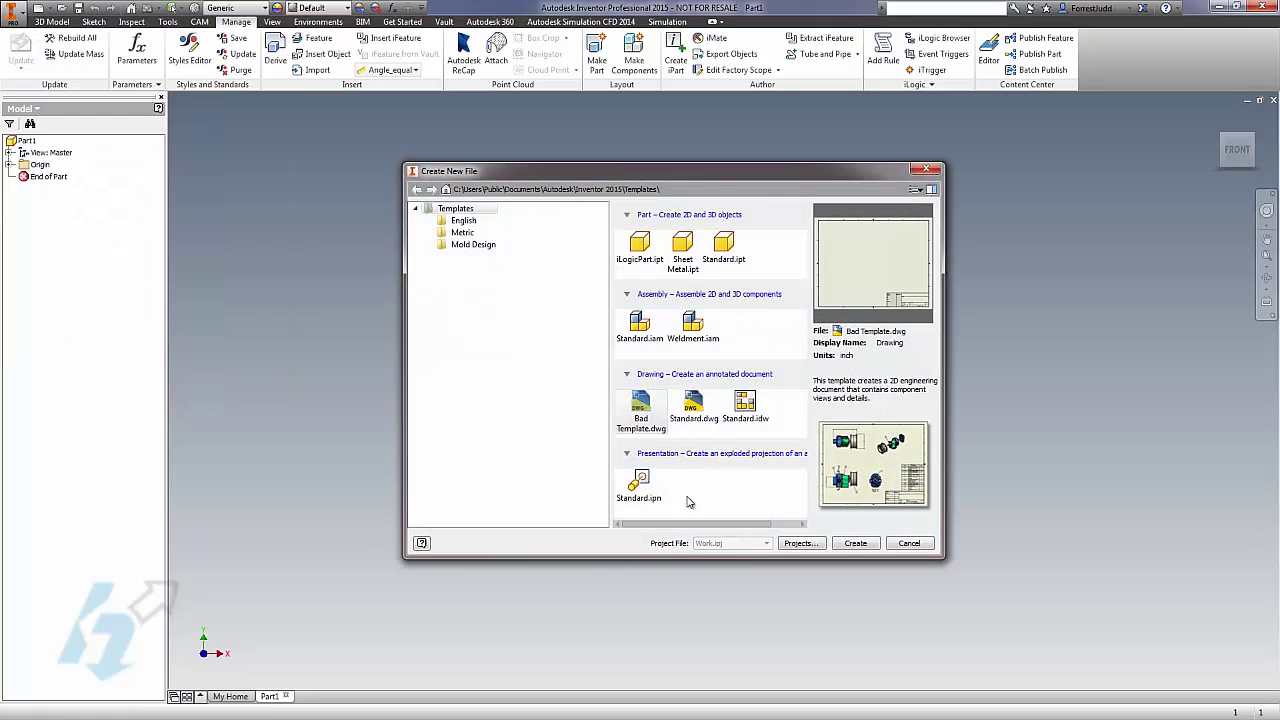
pyautogui.click(855, 543)
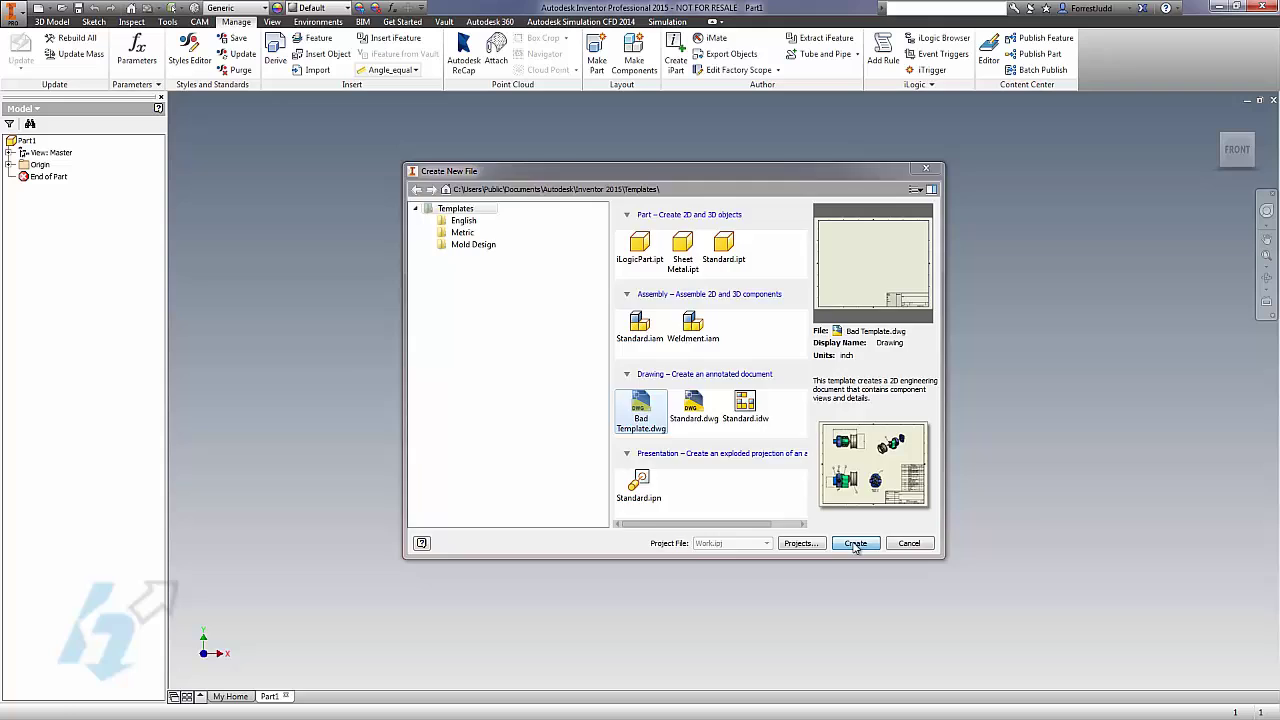
pyautogui.moveTo(632, 308); pyautogui.dragTo(655, 294)
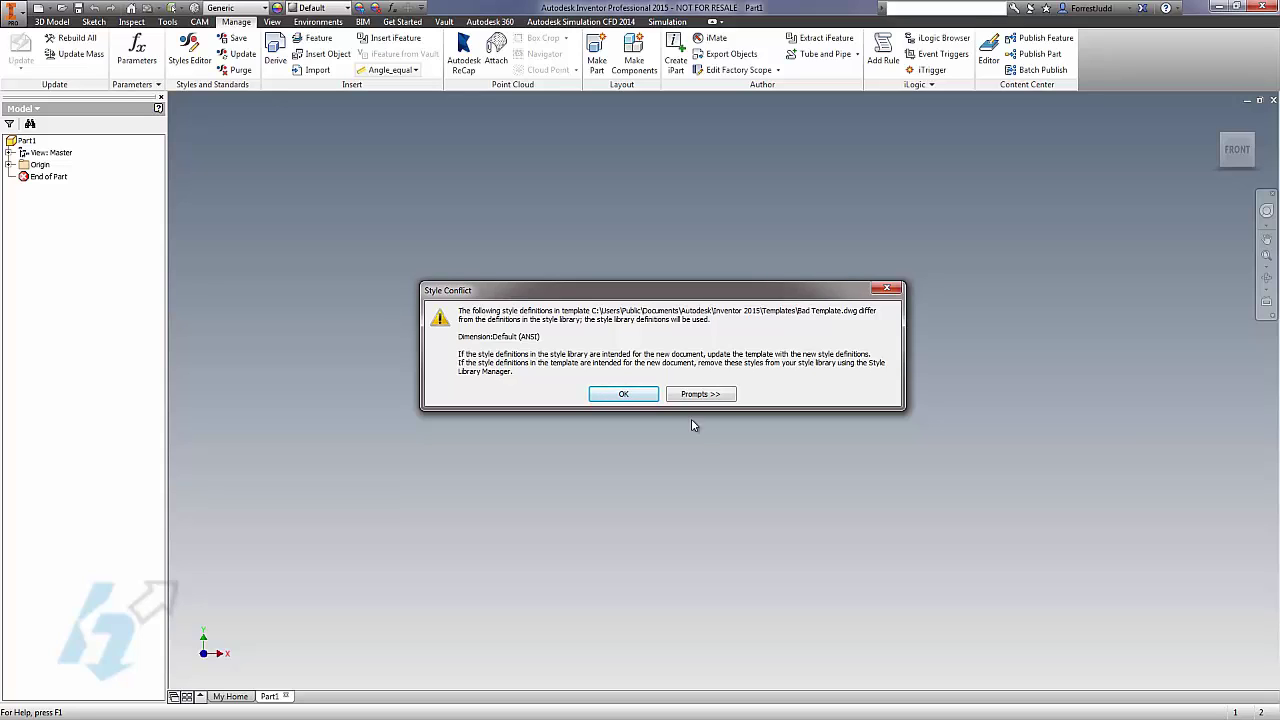
# Set the style conflict prompt to 'Do not show this message again ever' and accept it.
pyautogui.click(708, 396)
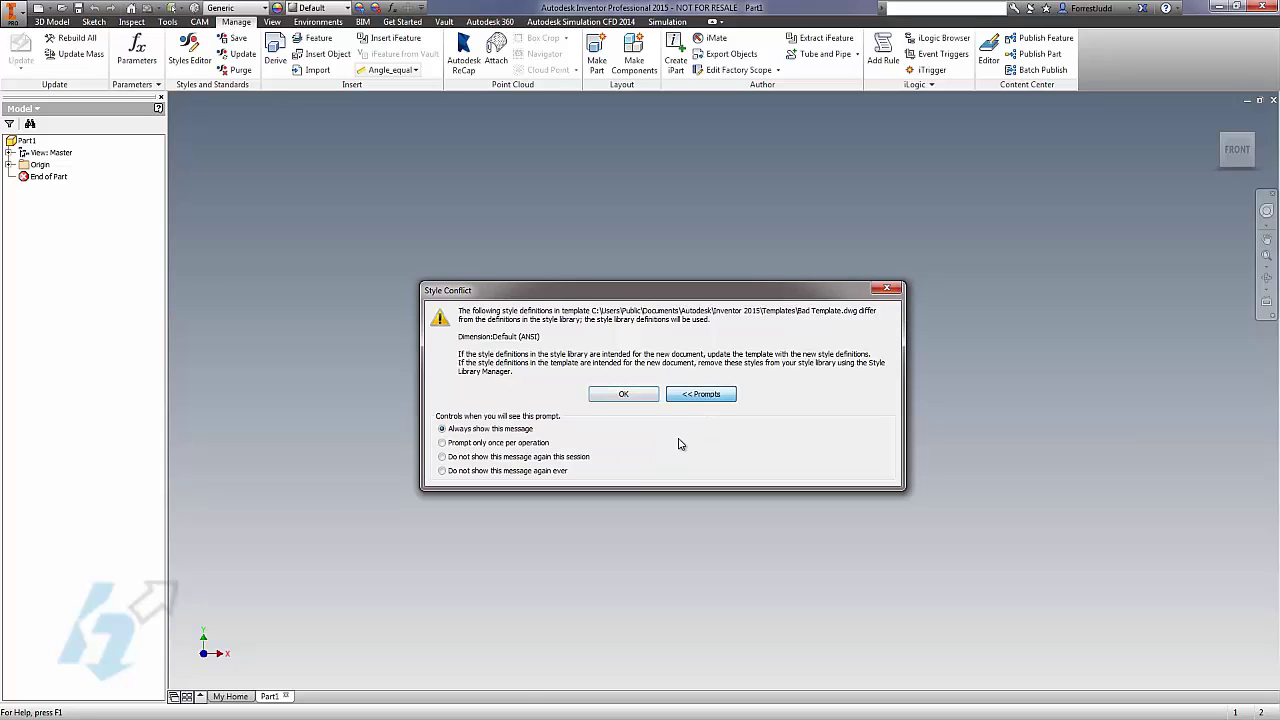
pyautogui.click(445, 471)
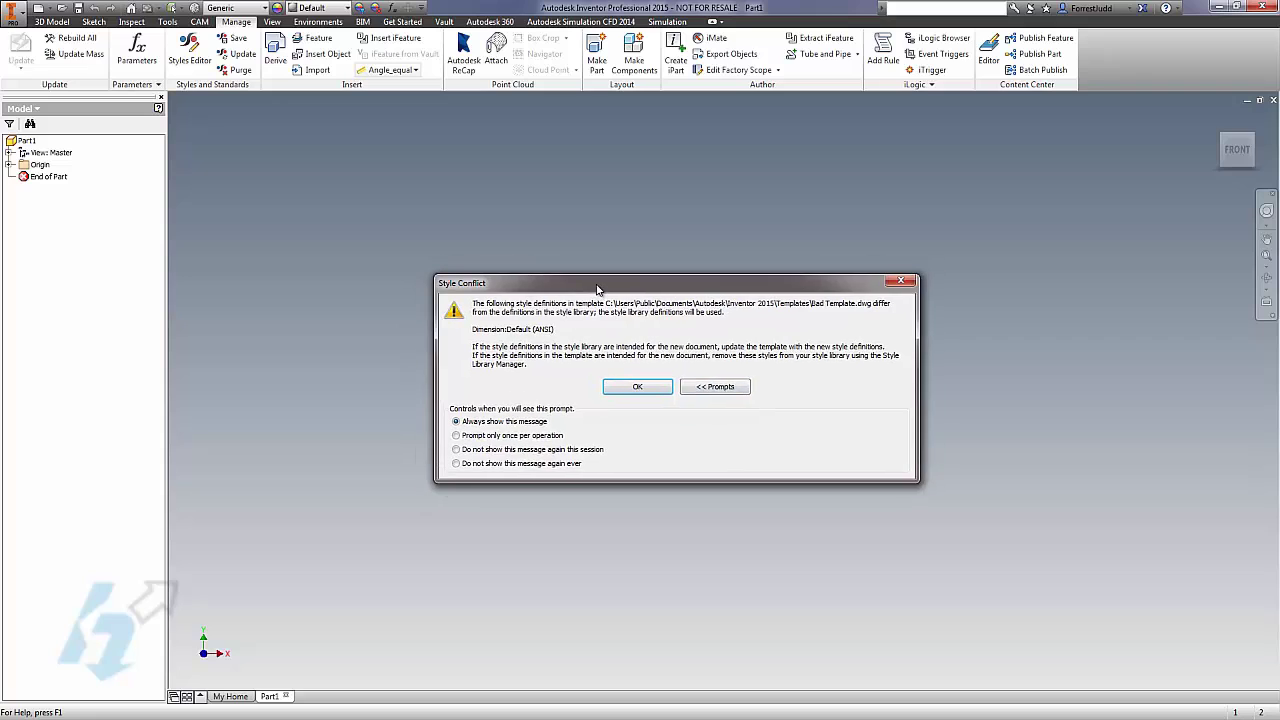
pyautogui.moveTo(597, 289); pyautogui.dragTo(582, 291)
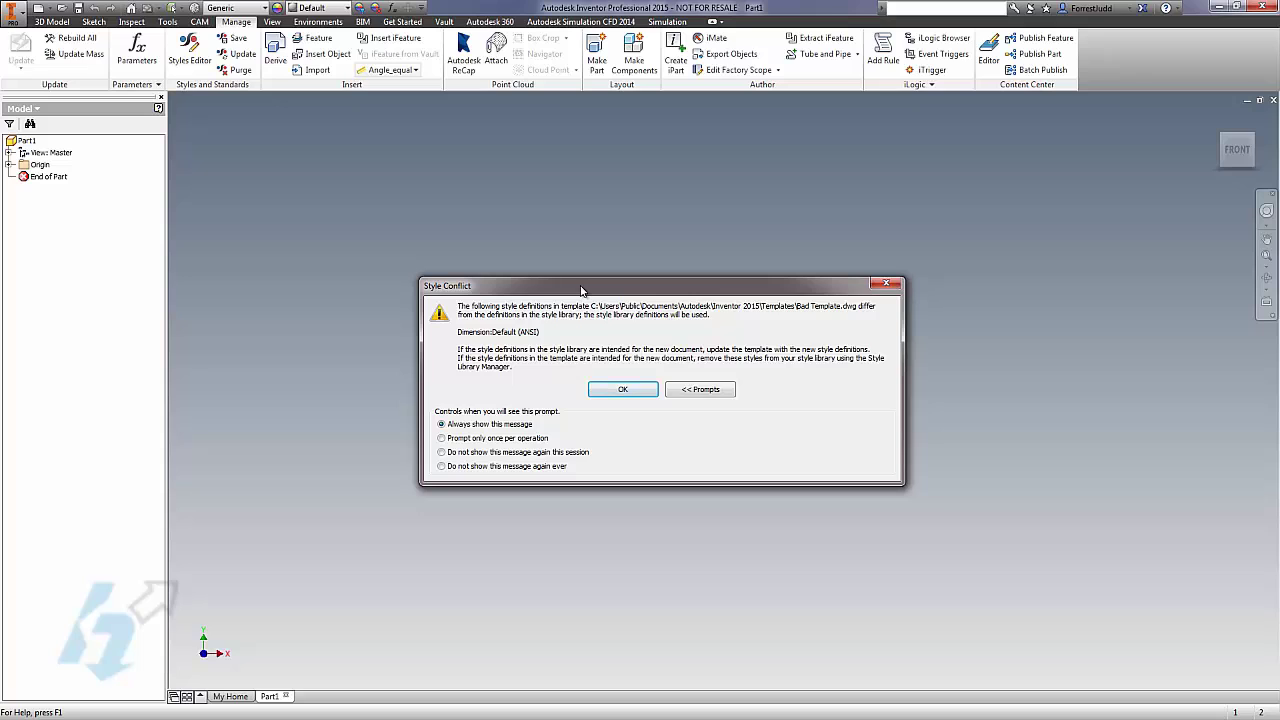
pyautogui.click(617, 393)
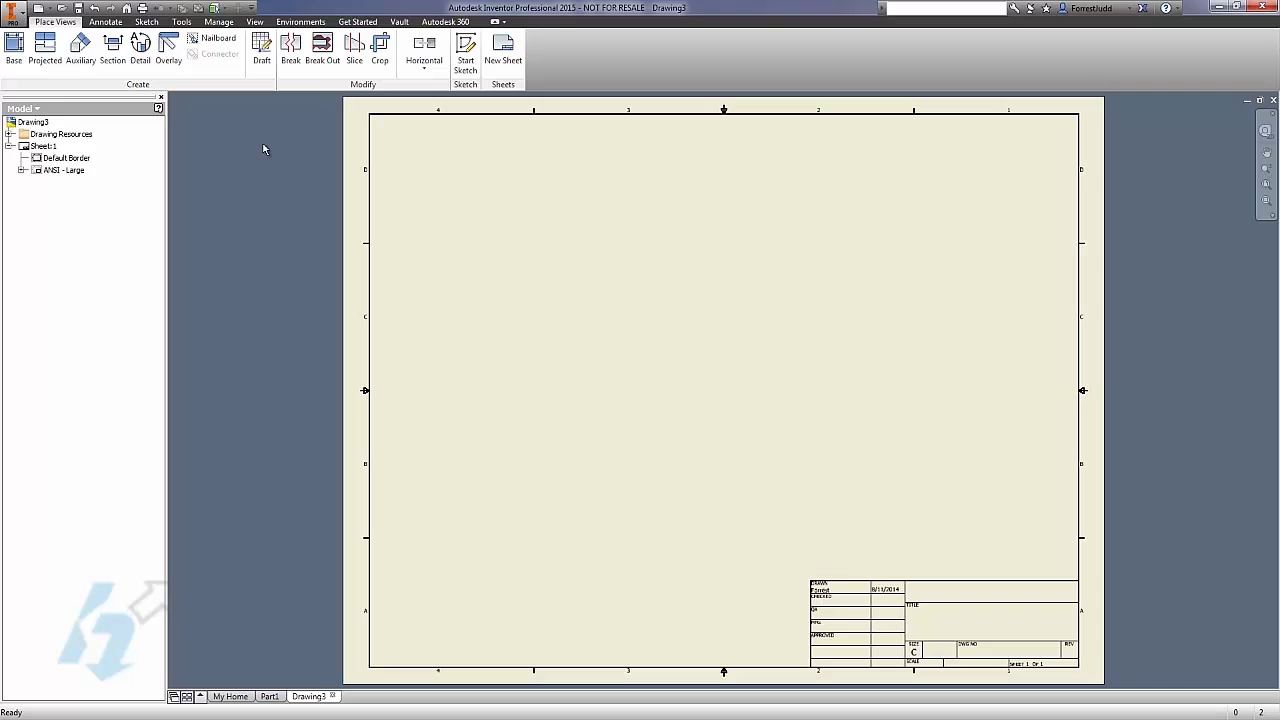
# Open the Style and Standard Editor from the Manage tab's Styles and Standards panel.
pyautogui.click(218, 21)
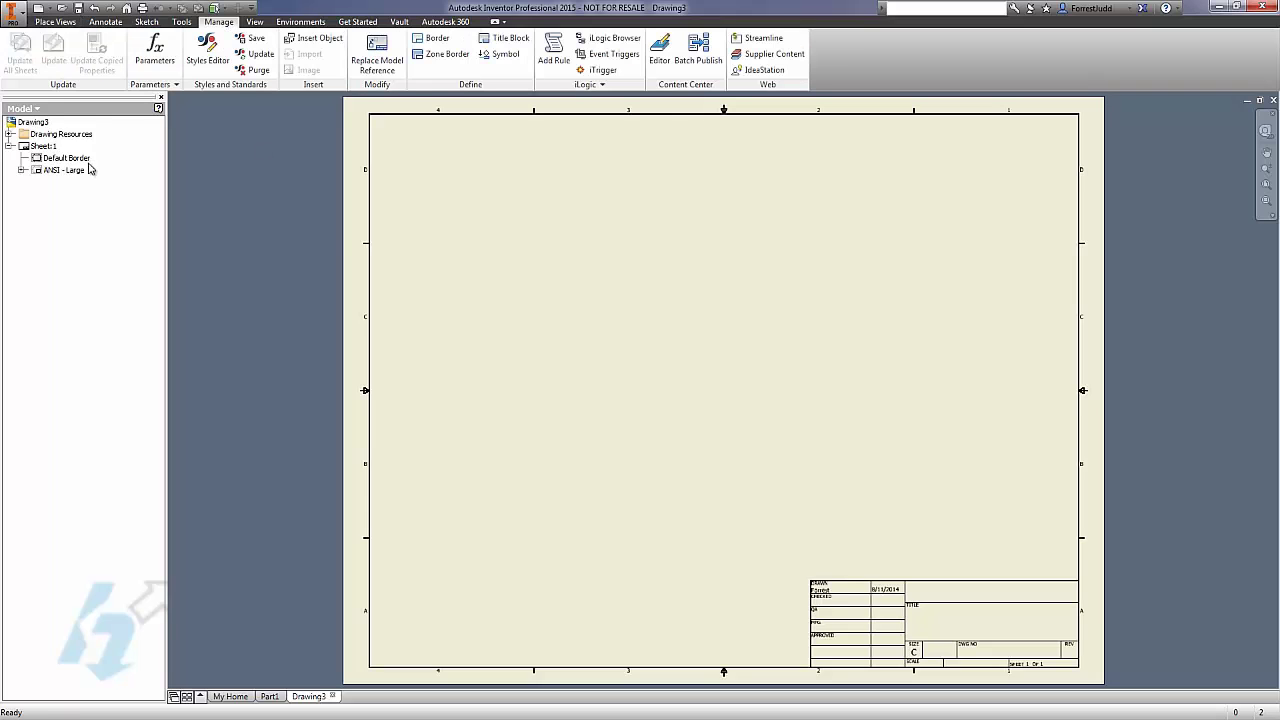
pyautogui.click(208, 52)
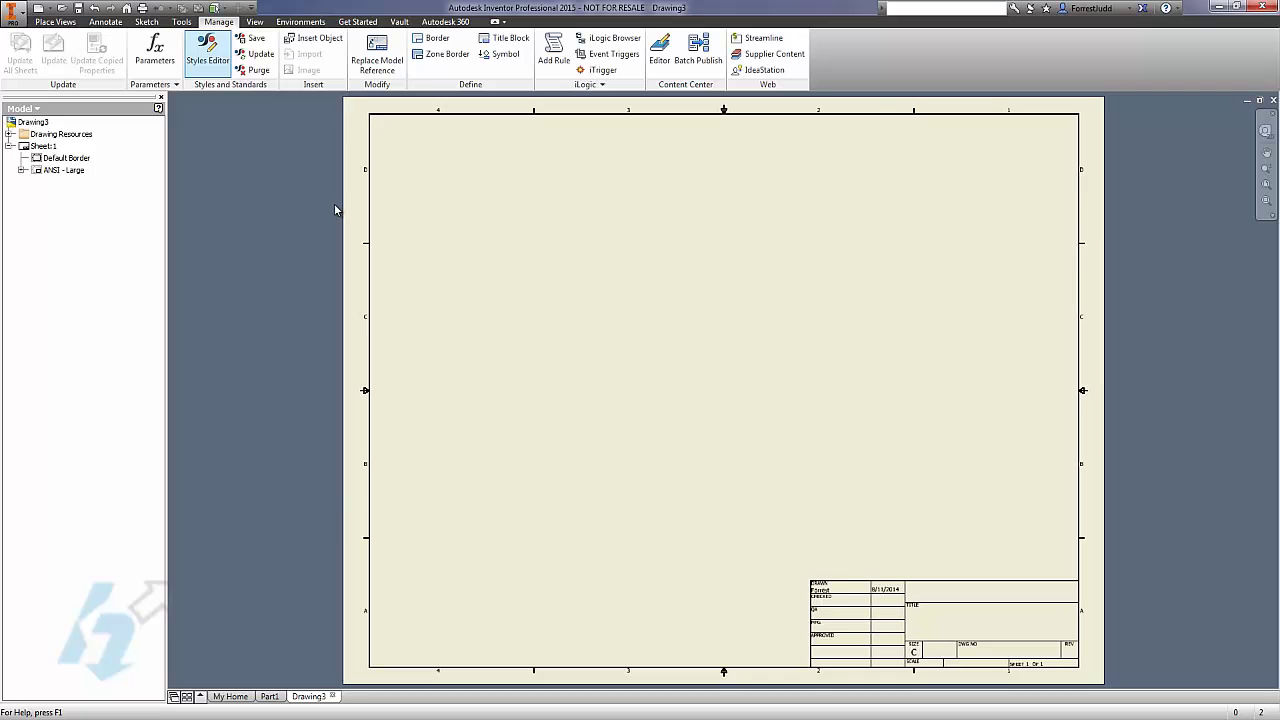
pyautogui.moveTo(571, 104); pyautogui.dragTo(608, 124)
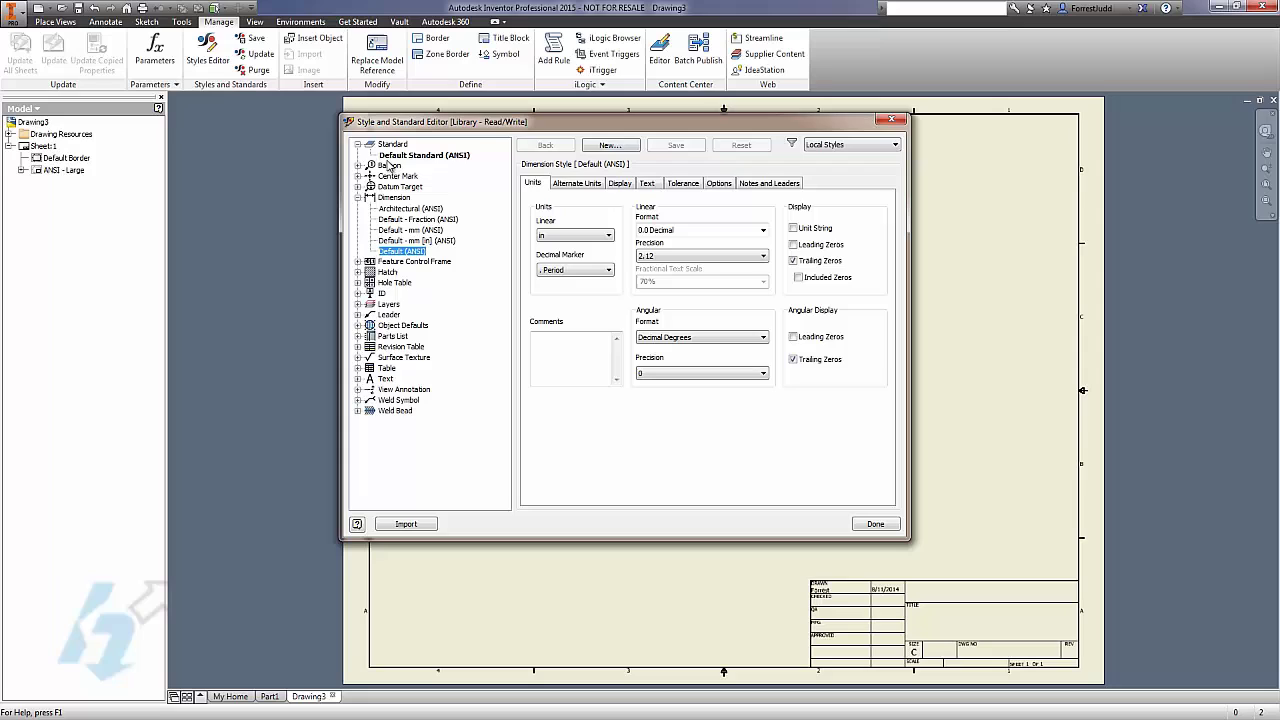
# Expand Datum Target and Center Mark, and compare the Default, mm, Architectural and Fraction dimension styles.
pyautogui.click(358, 187)
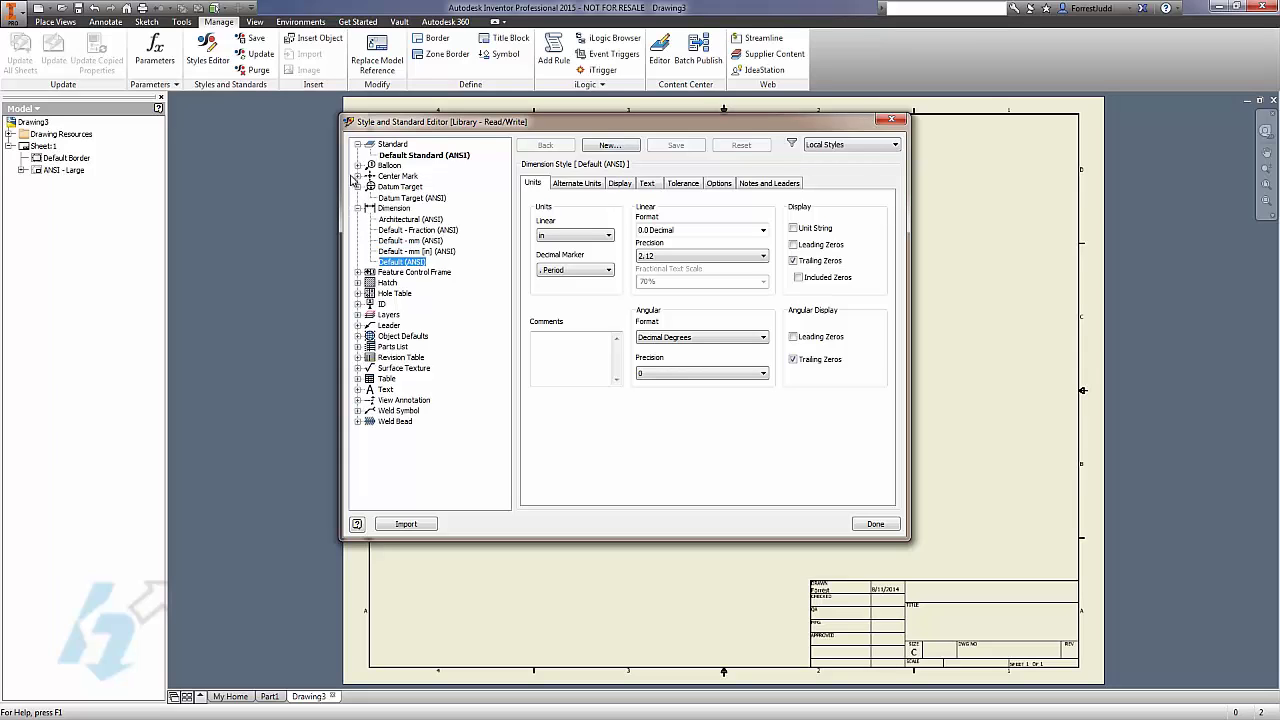
pyautogui.click(357, 176)
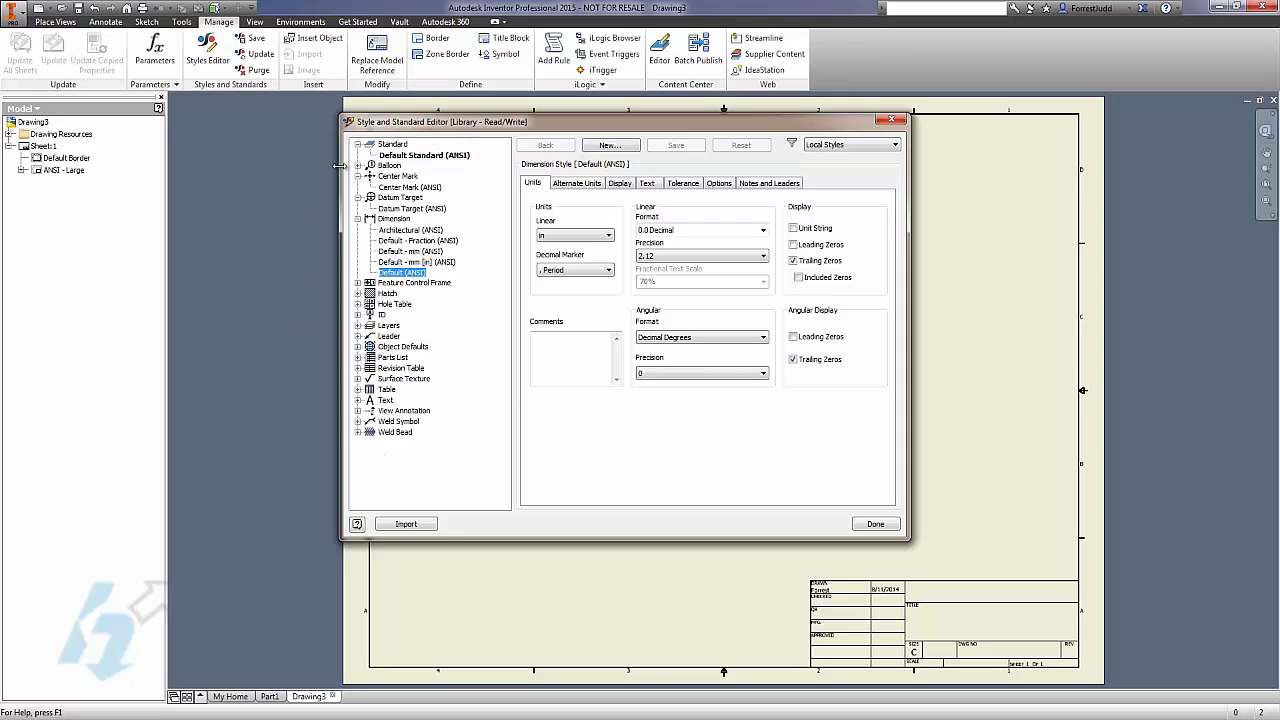
pyautogui.click(403, 240)
pyautogui.click(400, 230)
pyautogui.click(400, 272)
pyautogui.click(405, 262)
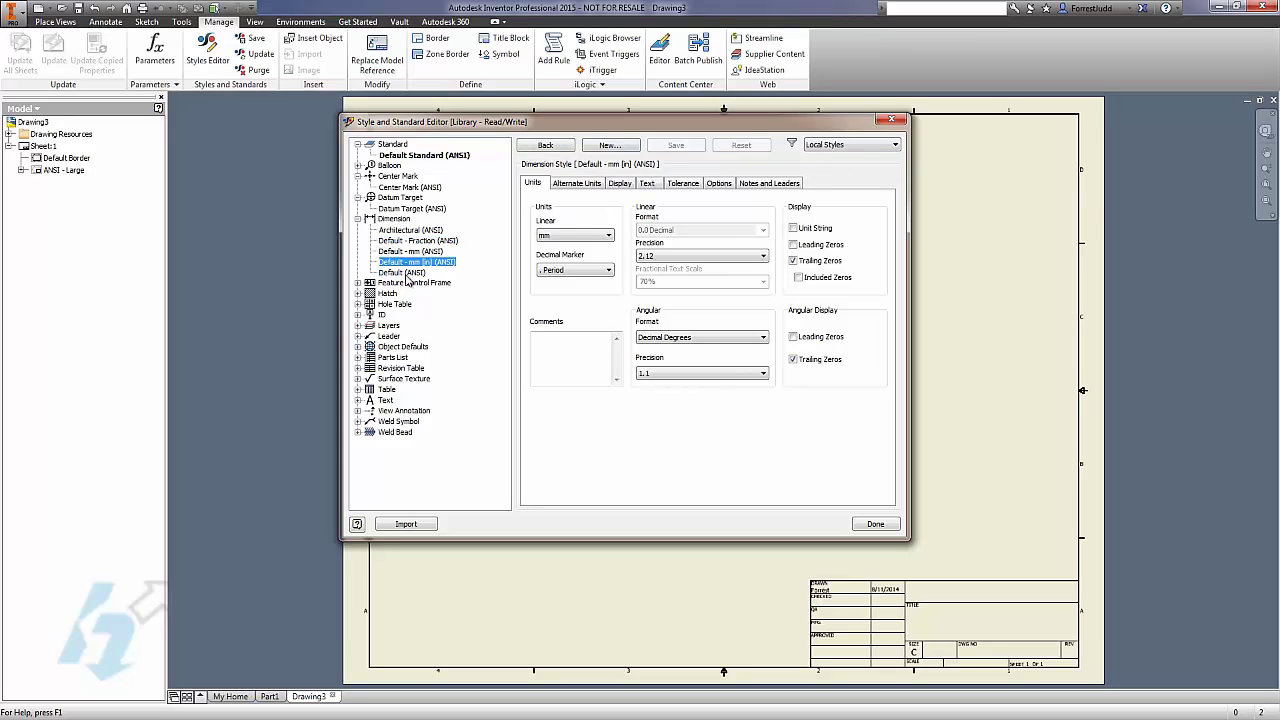
pyautogui.click(408, 275)
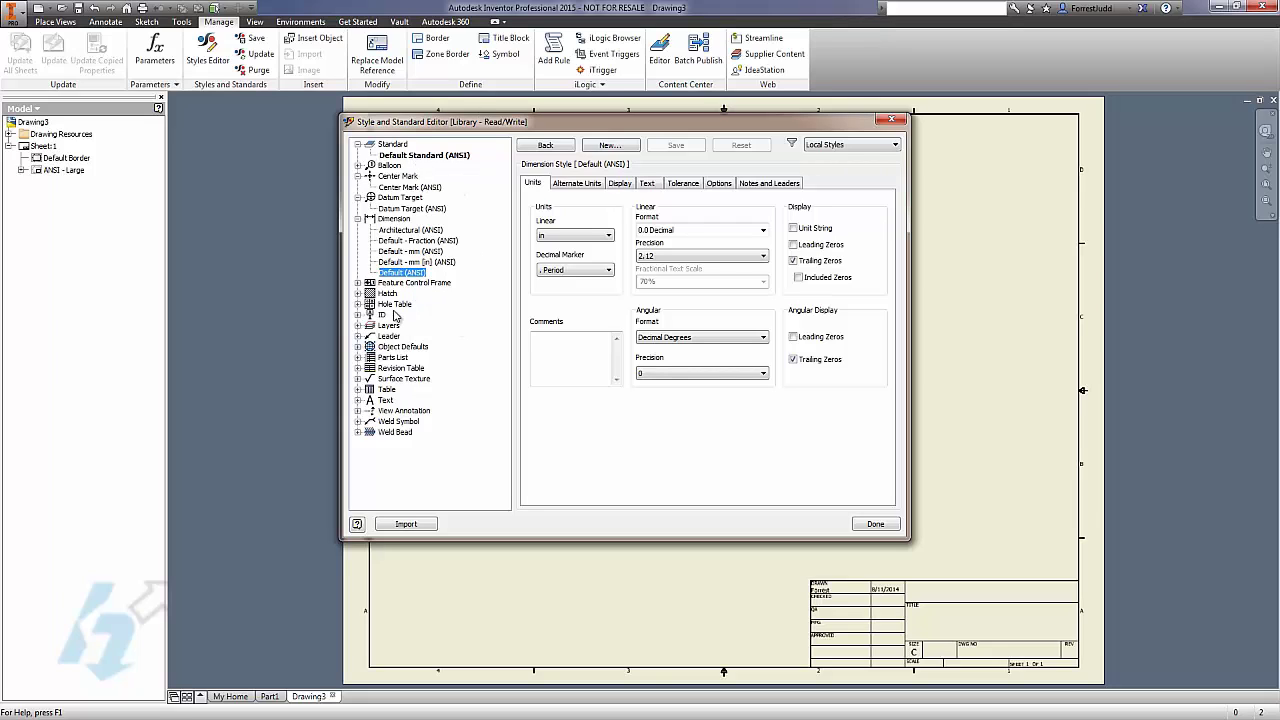
pyautogui.click(410, 231)
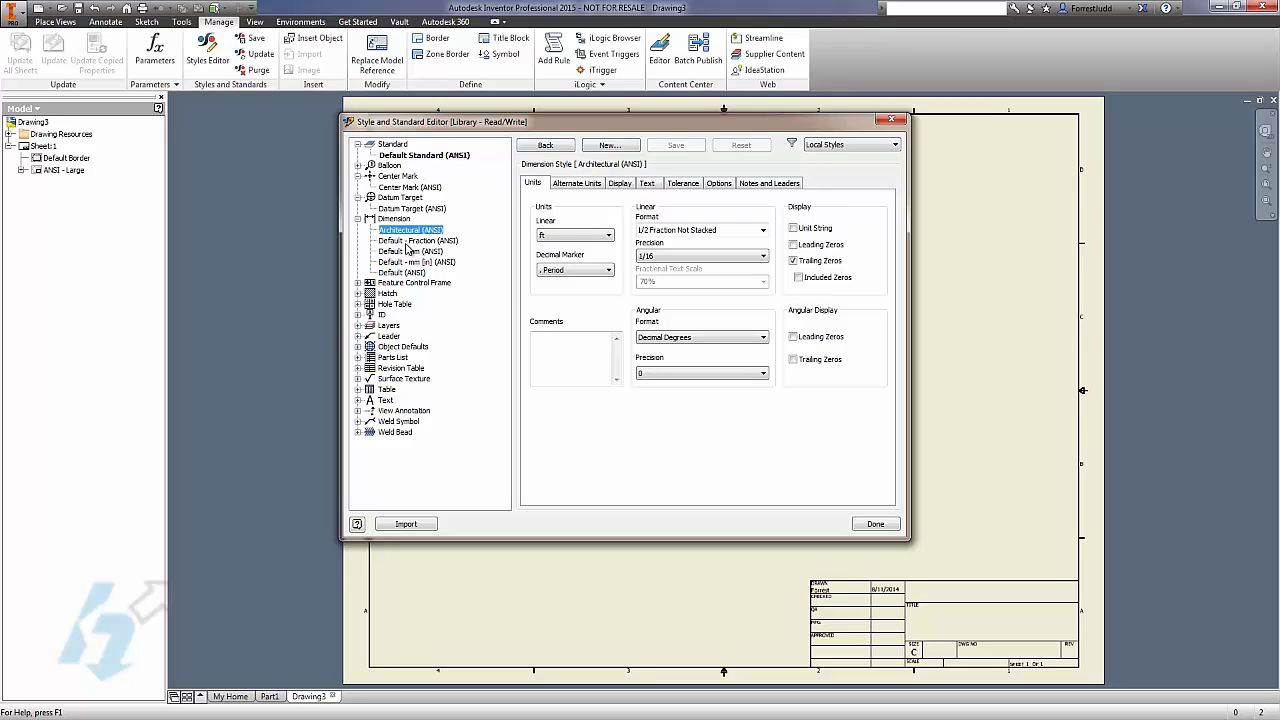
pyautogui.click(408, 241)
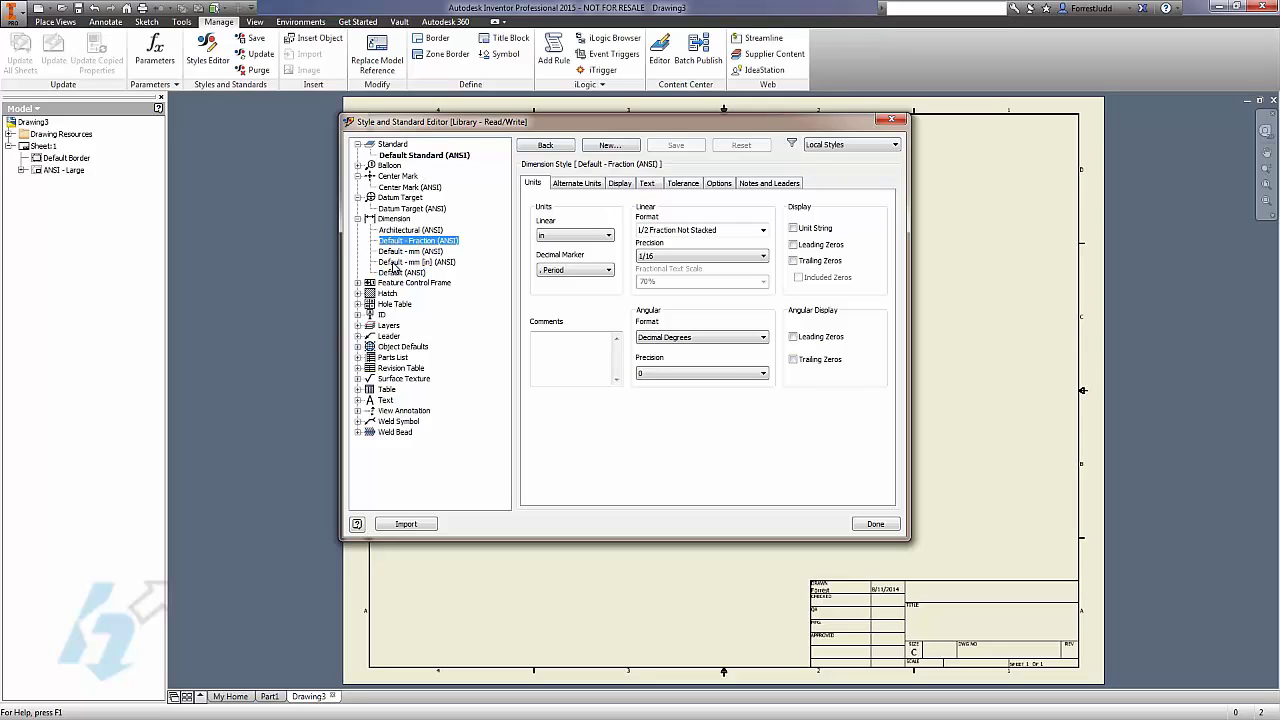
# Expand the Object Defaults, Parts List, Revision Table and Surface Texture style groups.
pyautogui.click(358, 346)
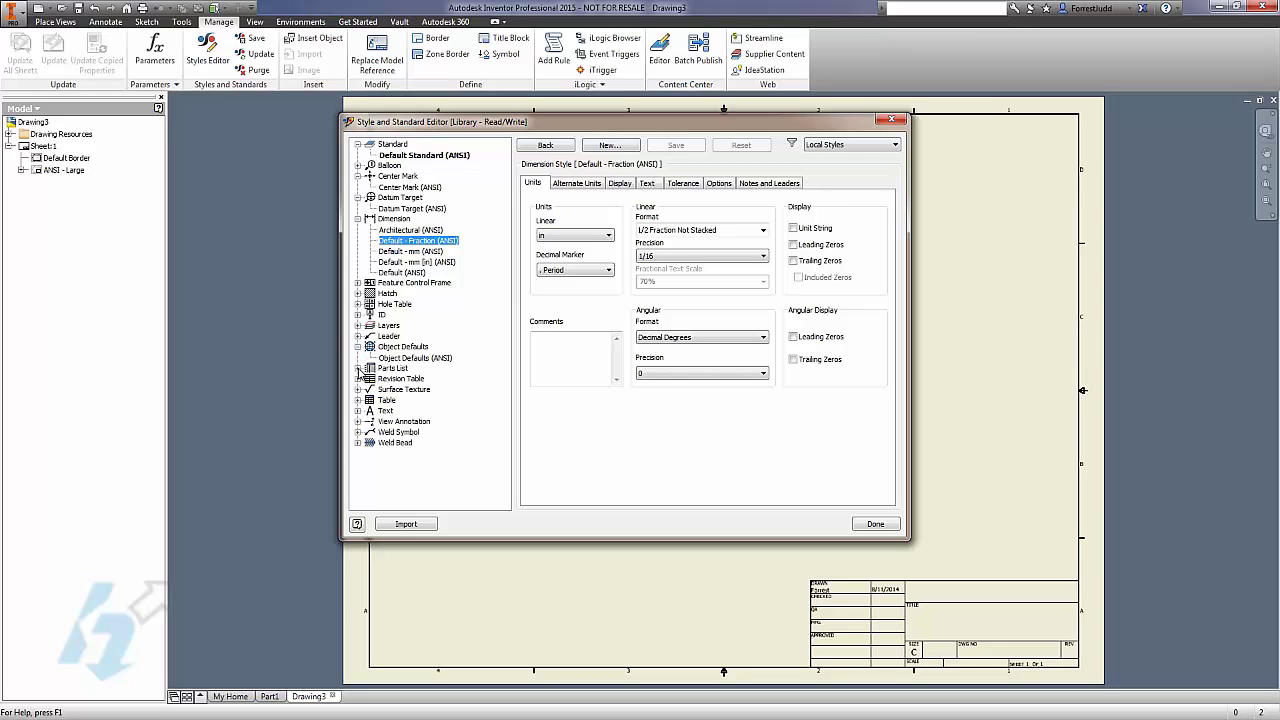
pyautogui.click(358, 368)
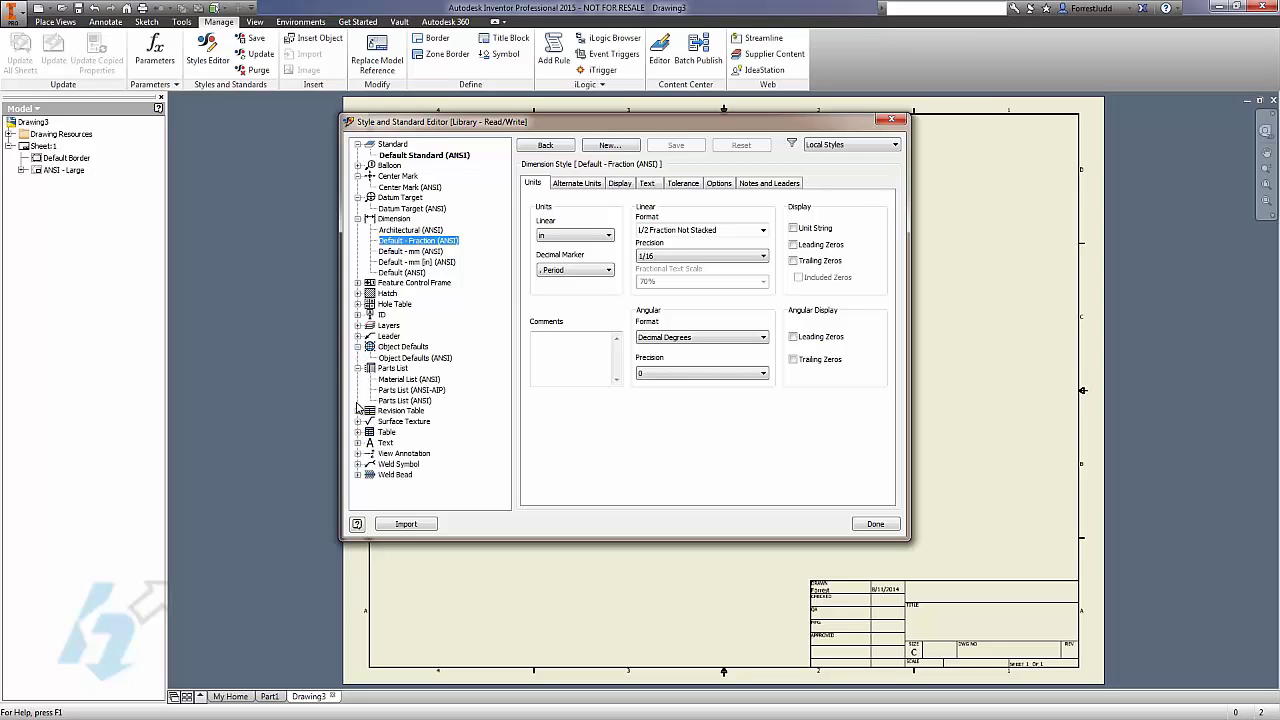
pyautogui.click(358, 410)
pyautogui.click(358, 432)
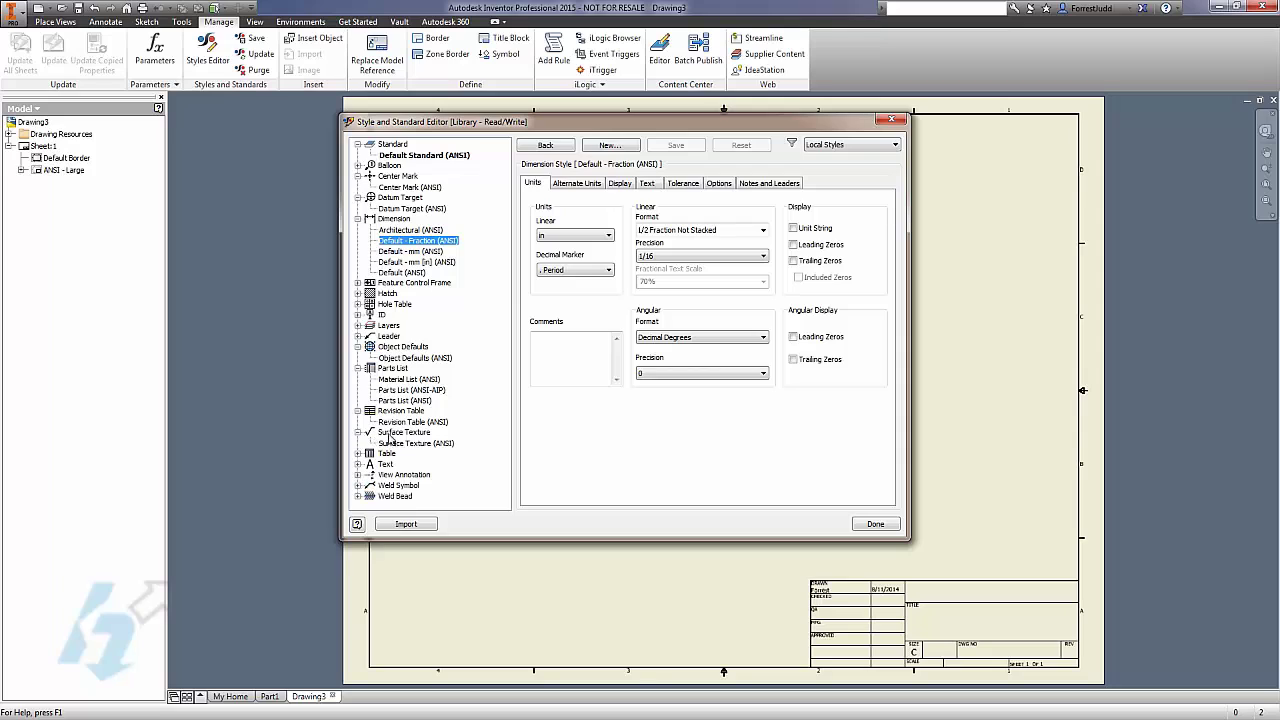
pyautogui.click(393, 219)
# Browse the Datum Target and Revision Table lists, then reselect the Default (ANSI) dimension style.
pyautogui.click(398, 198)
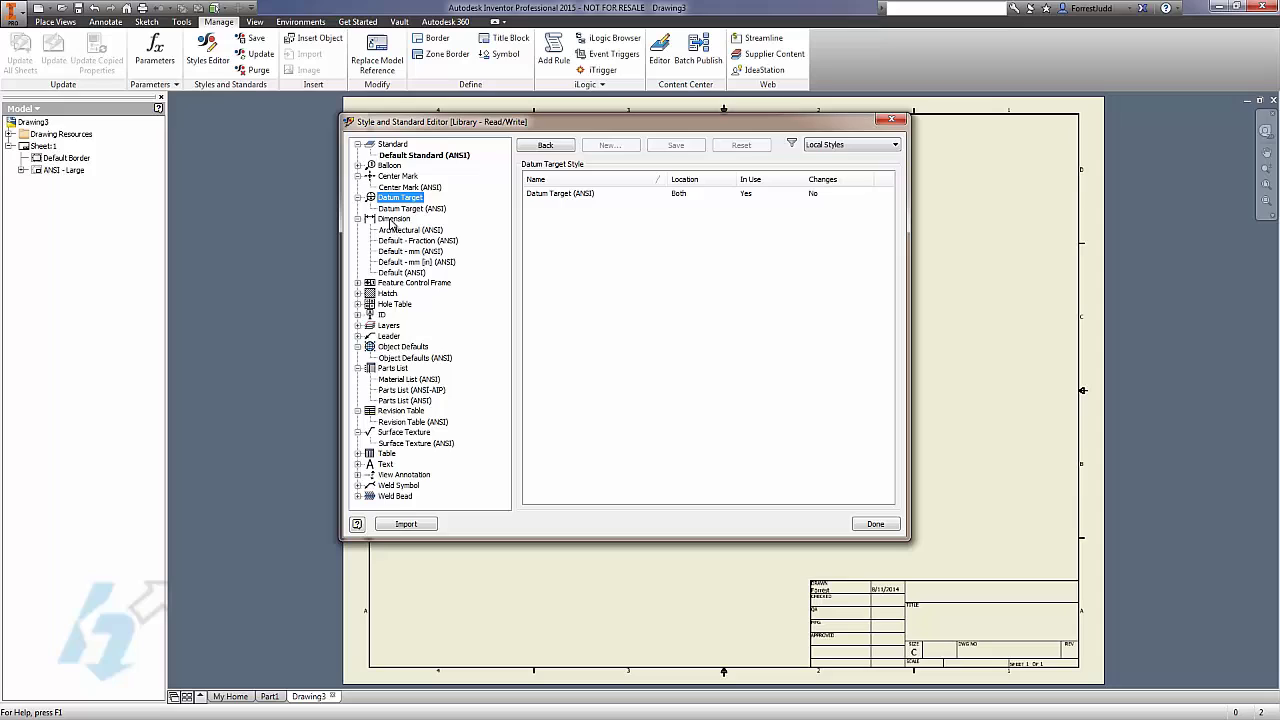
pyautogui.click(393, 221)
pyautogui.click(398, 200)
pyautogui.click(398, 412)
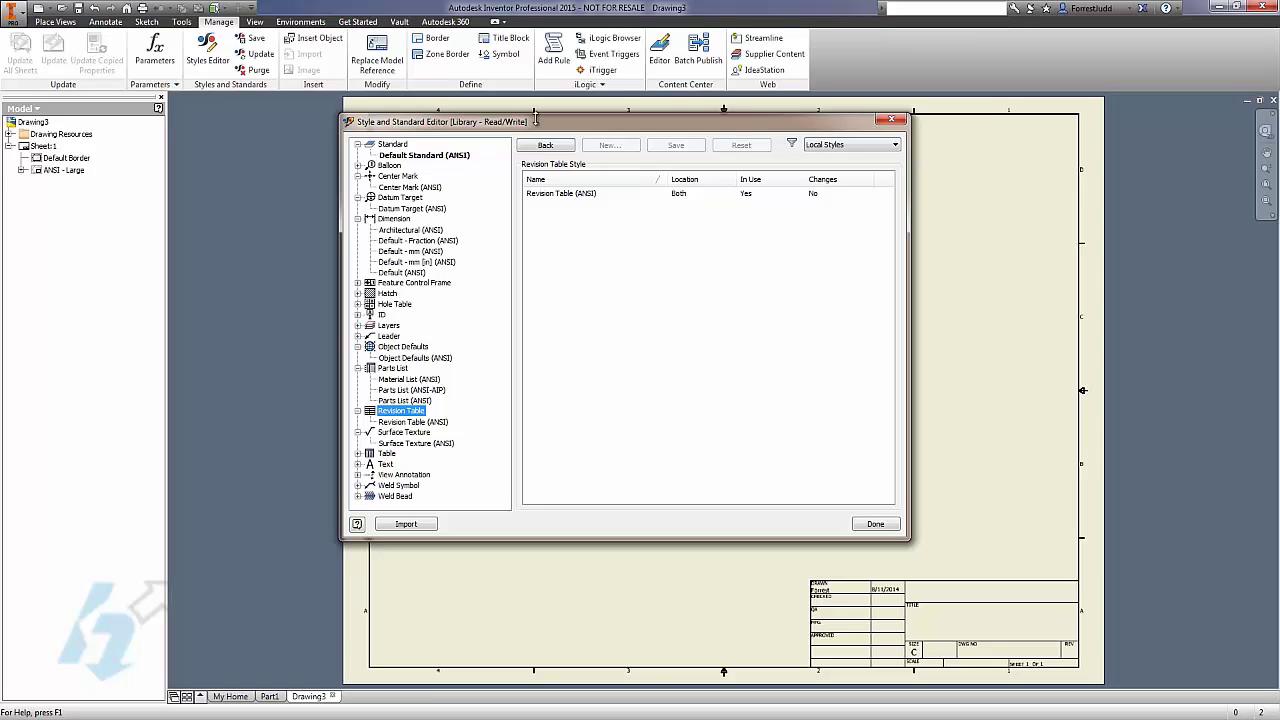
pyautogui.moveTo(636, 127); pyautogui.dragTo(600, 146)
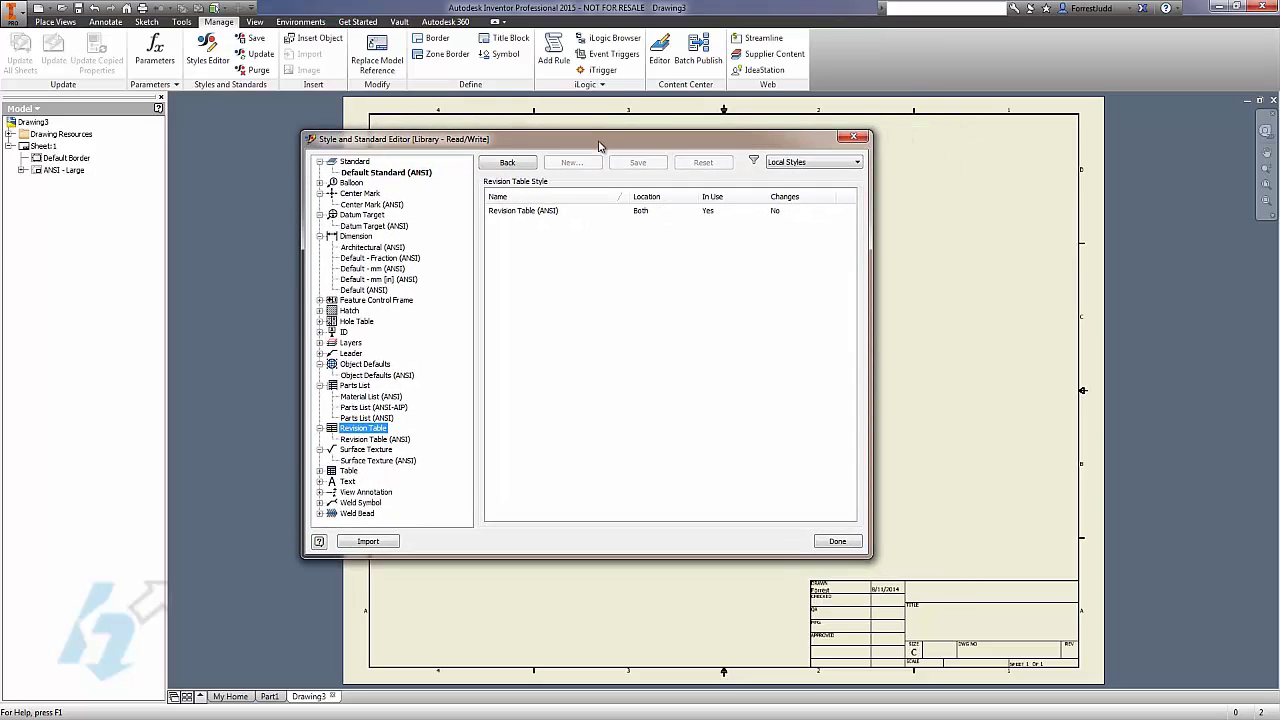
pyautogui.click(364, 290)
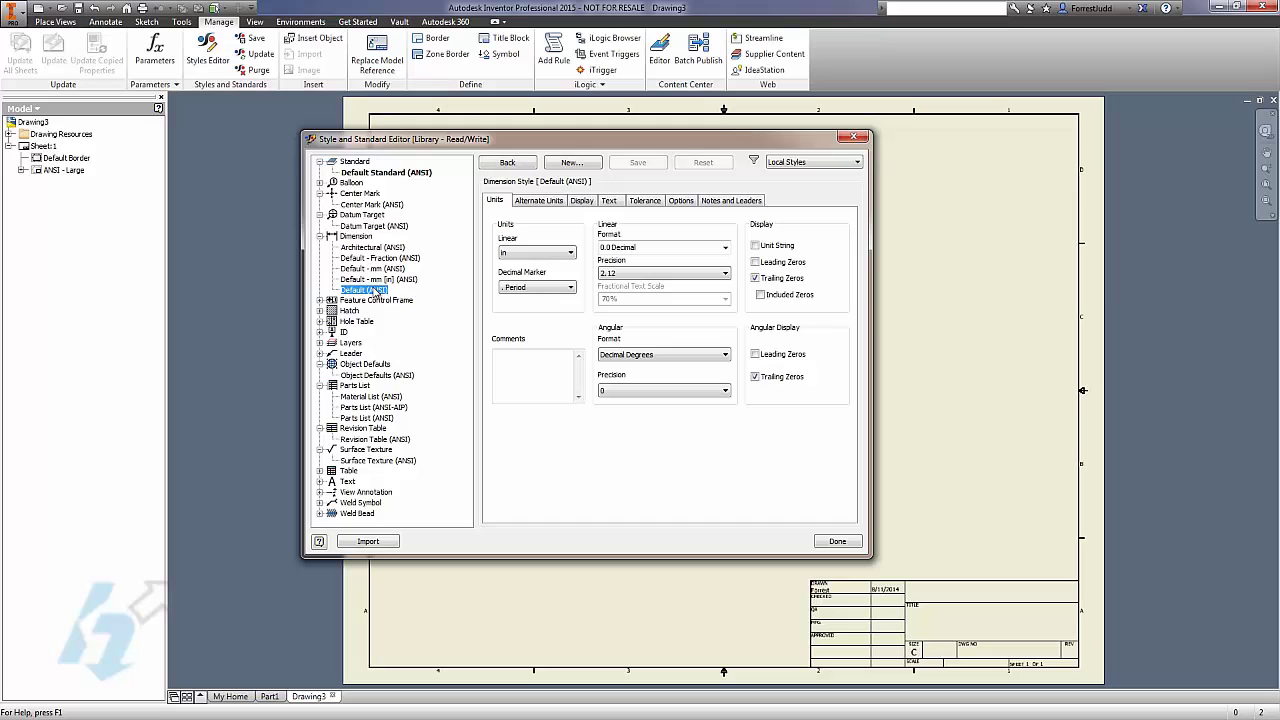
# Display Object Defaults (ANSI) and inspect its Angle Dimension entry's style and layer.
pyautogui.click(363, 377)
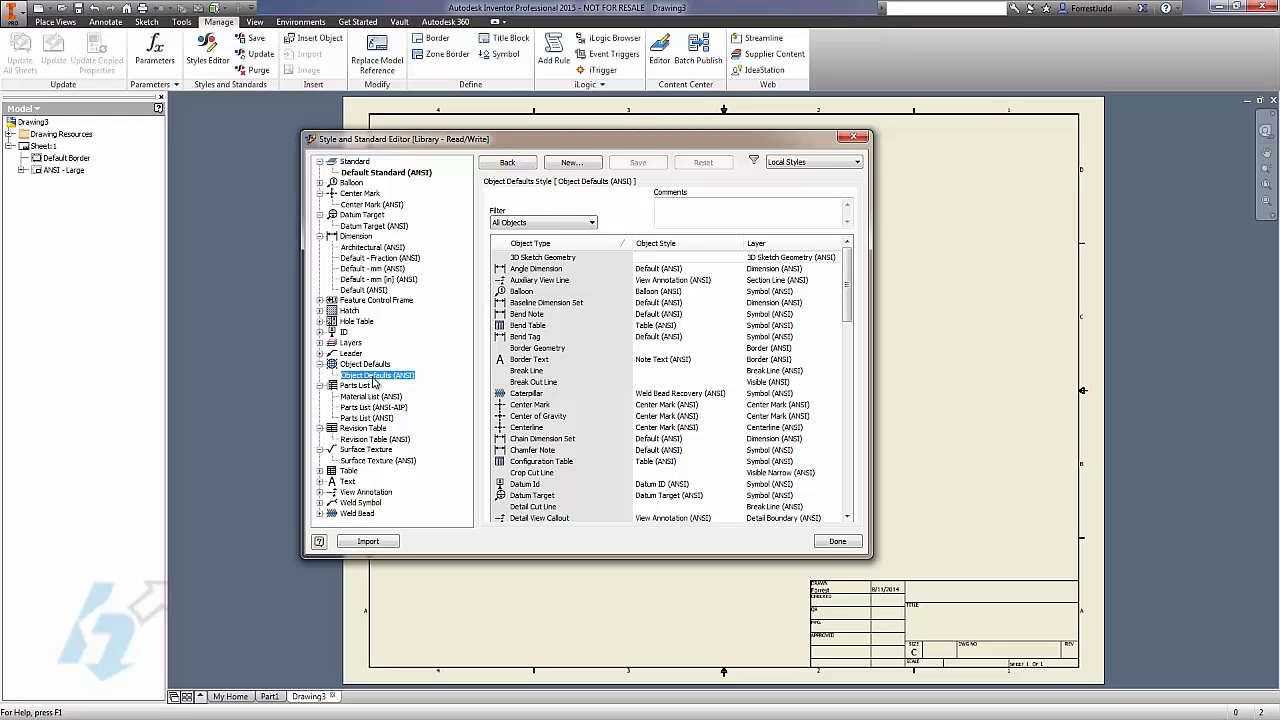
pyautogui.click(530, 270)
pyautogui.moveTo(530, 275); pyautogui.dragTo(656, 281)
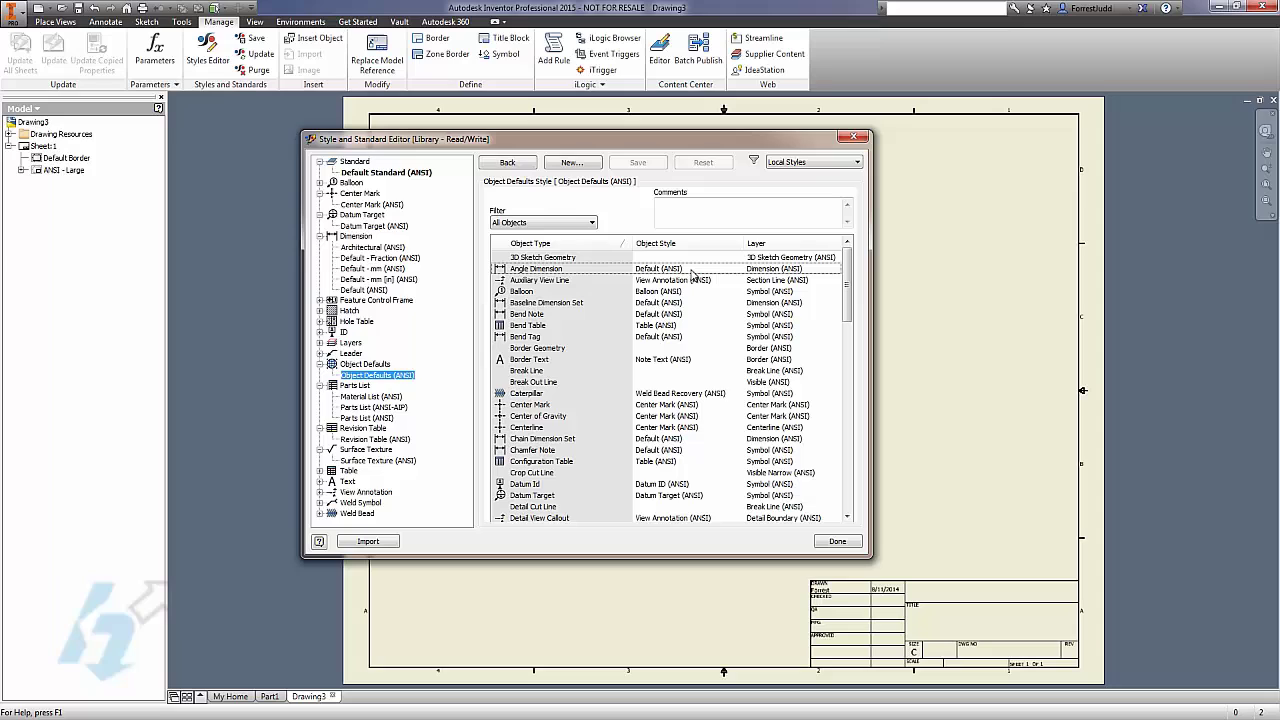
pyautogui.click(376, 365)
pyautogui.click(376, 376)
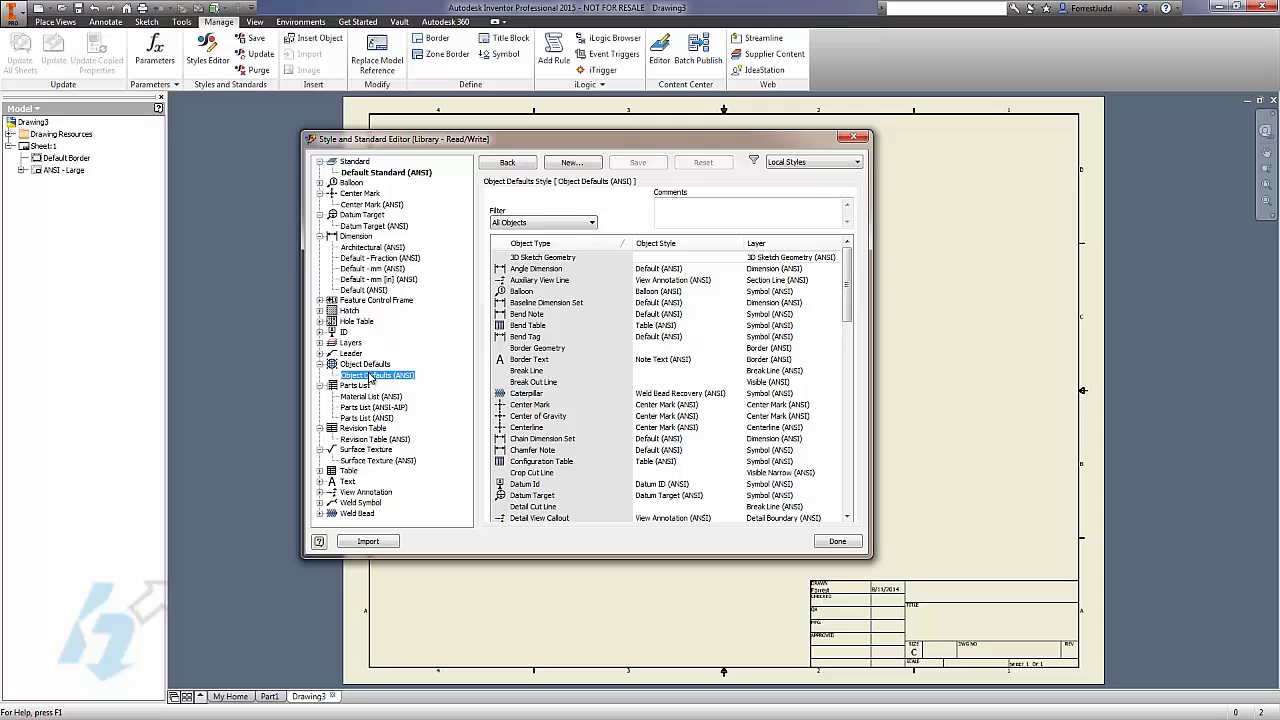
# Review Default Standard (ANSI)'s View Preferences, Available Styles and Object Defaults tabs.
pyautogui.click(394, 176)
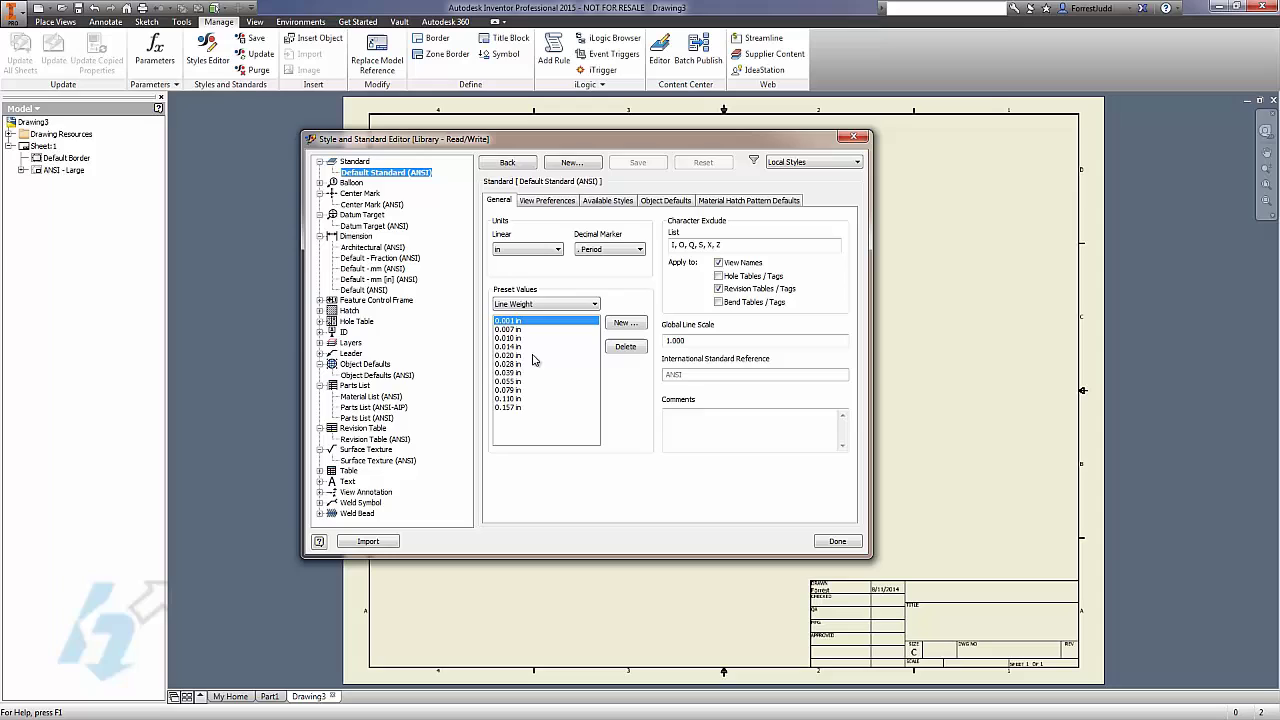
pyautogui.click(546, 202)
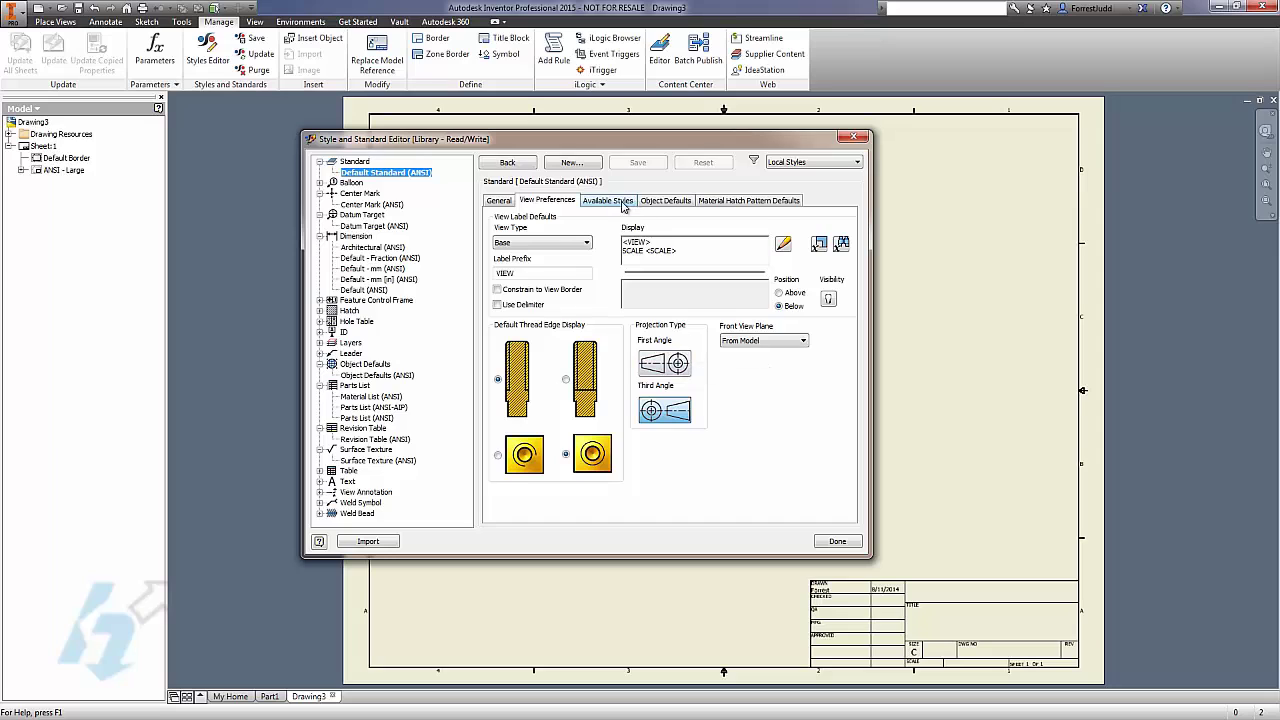
pyautogui.click(624, 201)
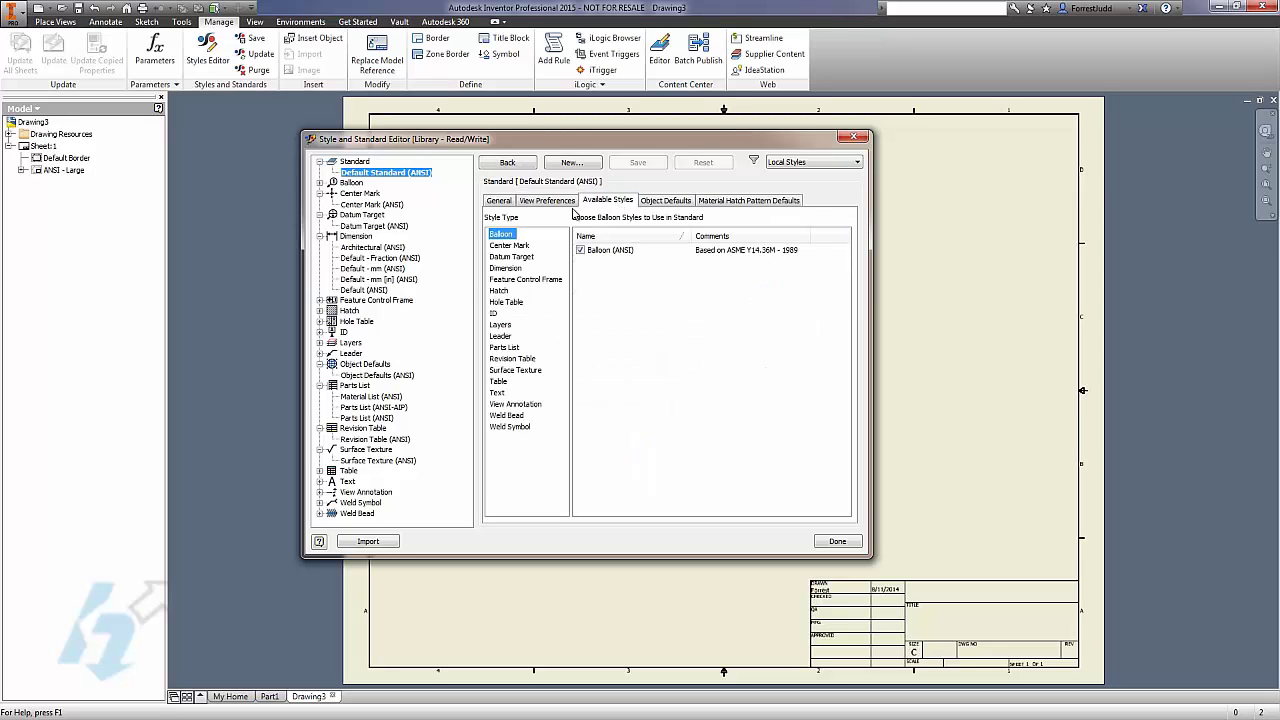
pyautogui.click(664, 201)
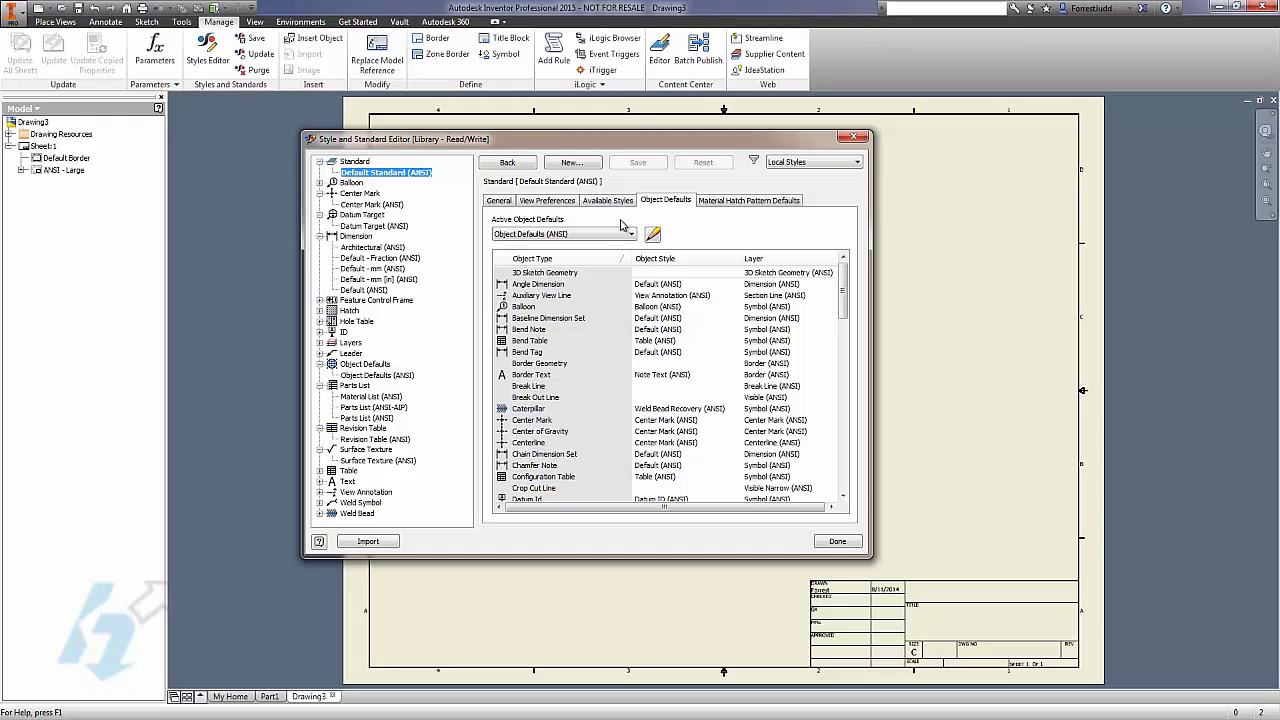
# Create My Company Standard from Default Standard (ANSI) and set it as active.
pyautogui.rightClick(362, 177)
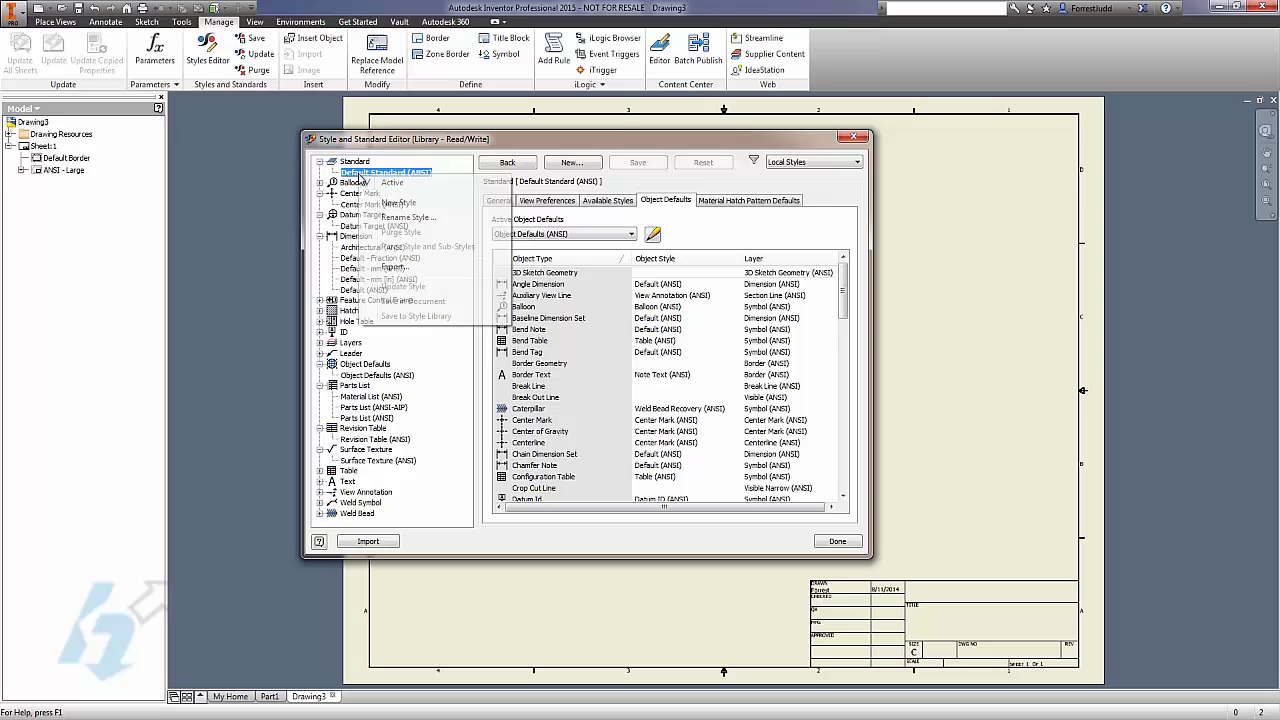
pyautogui.click(401, 203)
pyautogui.write('My Comp')
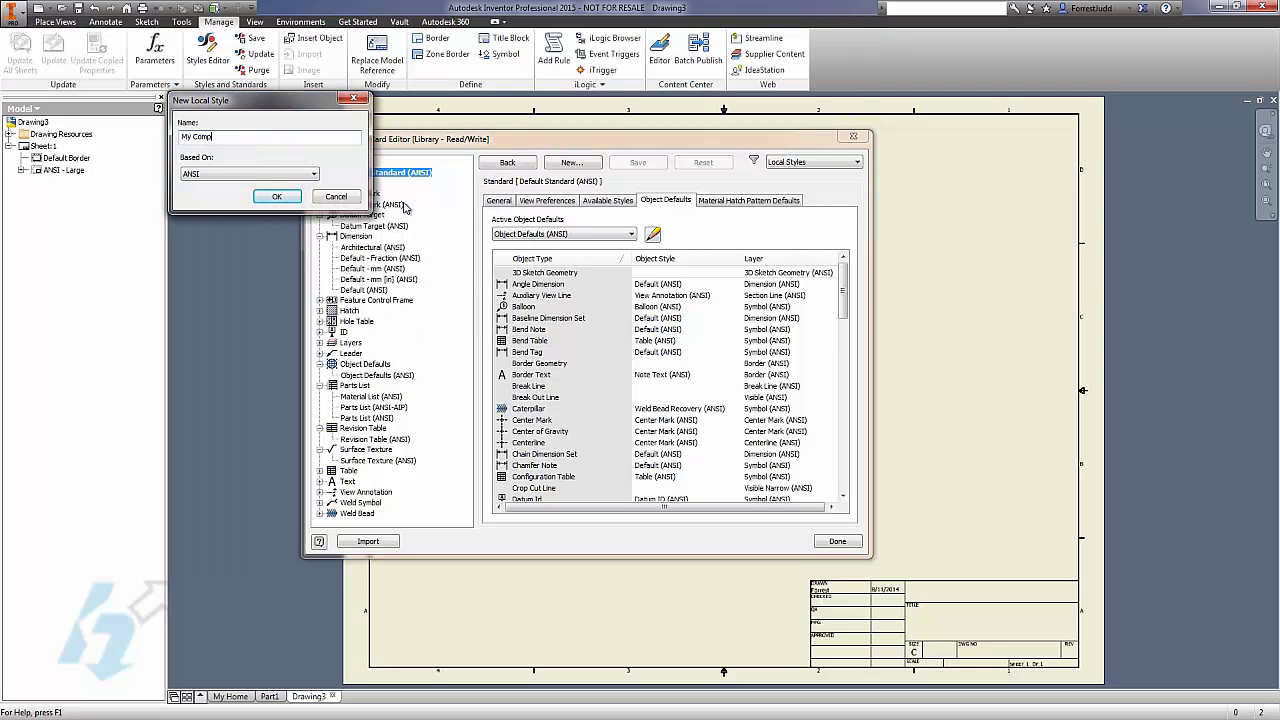
pyautogui.write('any Standard')
pyautogui.click(277, 196)
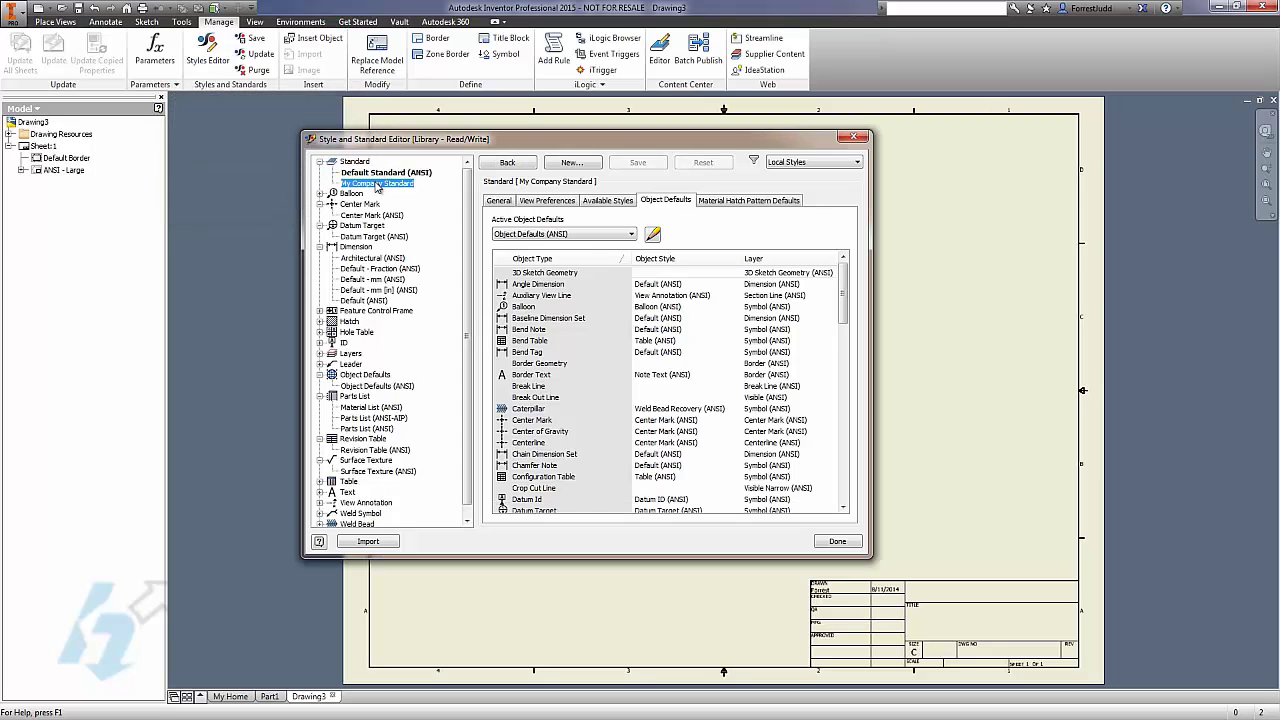
pyautogui.rightClick(377, 187)
pyautogui.click(388, 190)
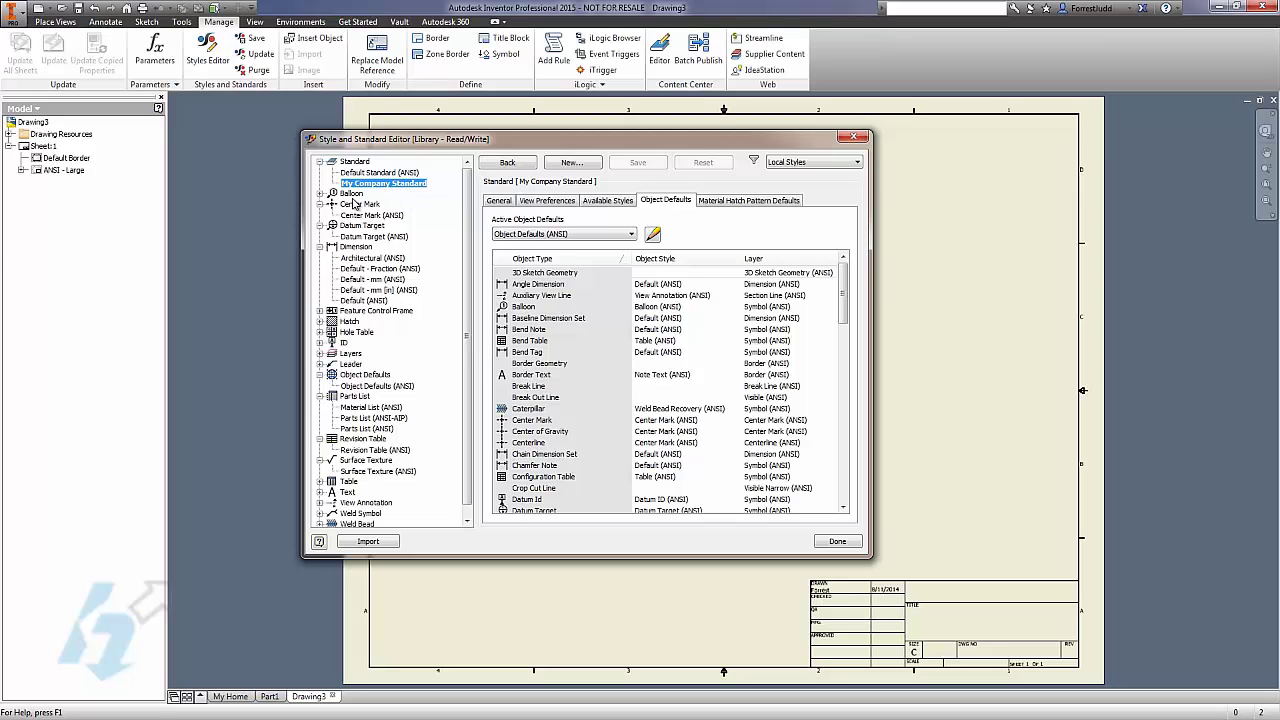
# Copy Object Defaults (ANSI) as My Company Object Defaults and verify it under My Company Standard.
pyautogui.click(374, 390)
pyautogui.rightClick(386, 388)
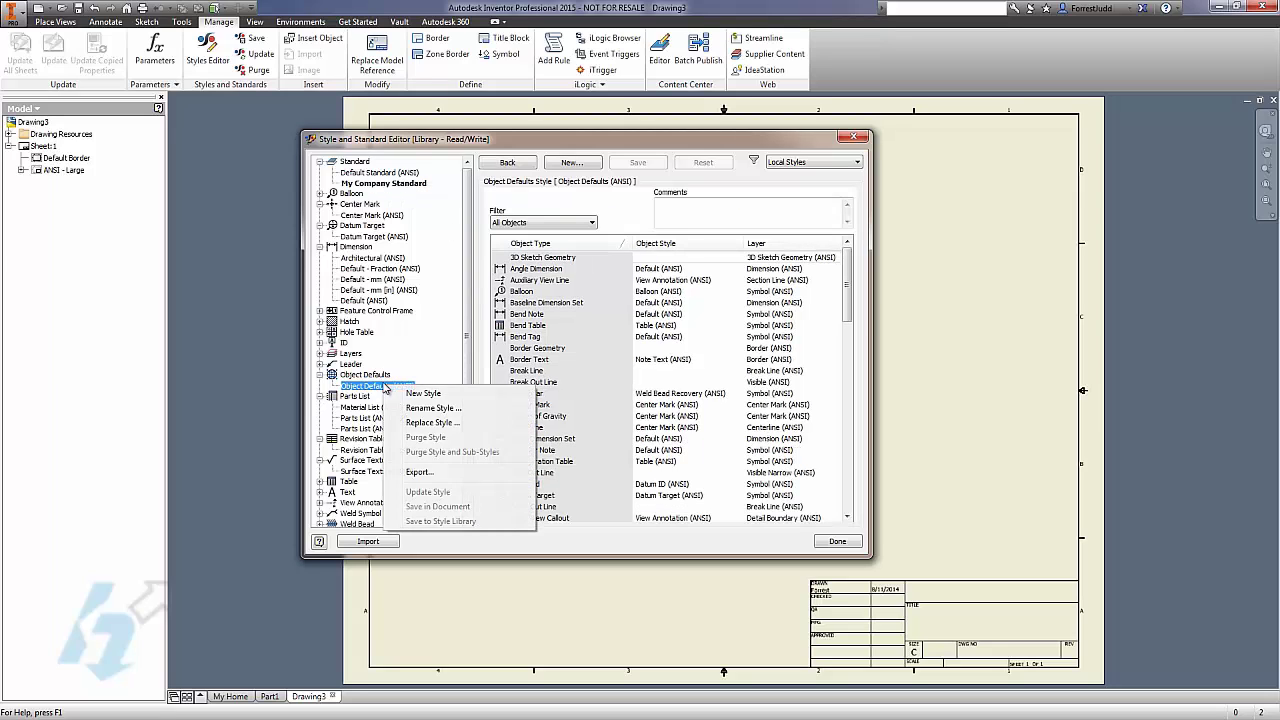
pyautogui.click(424, 394)
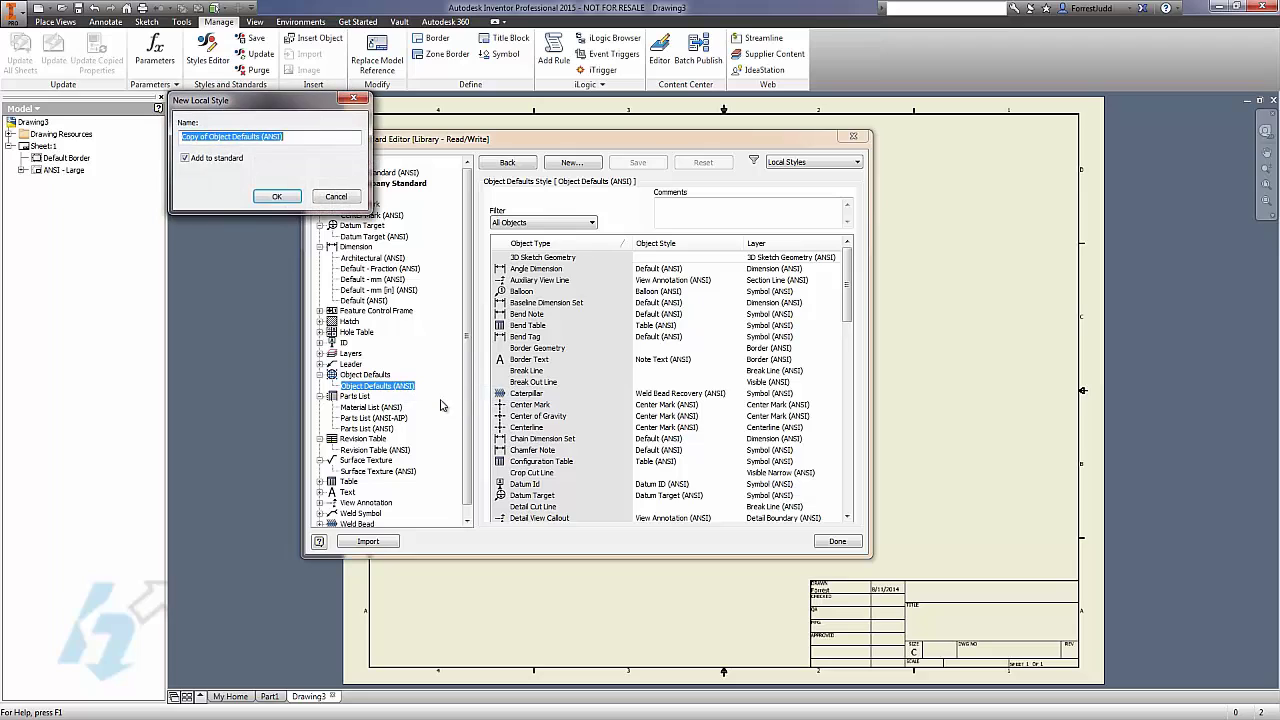
pyautogui.write('My Company ')
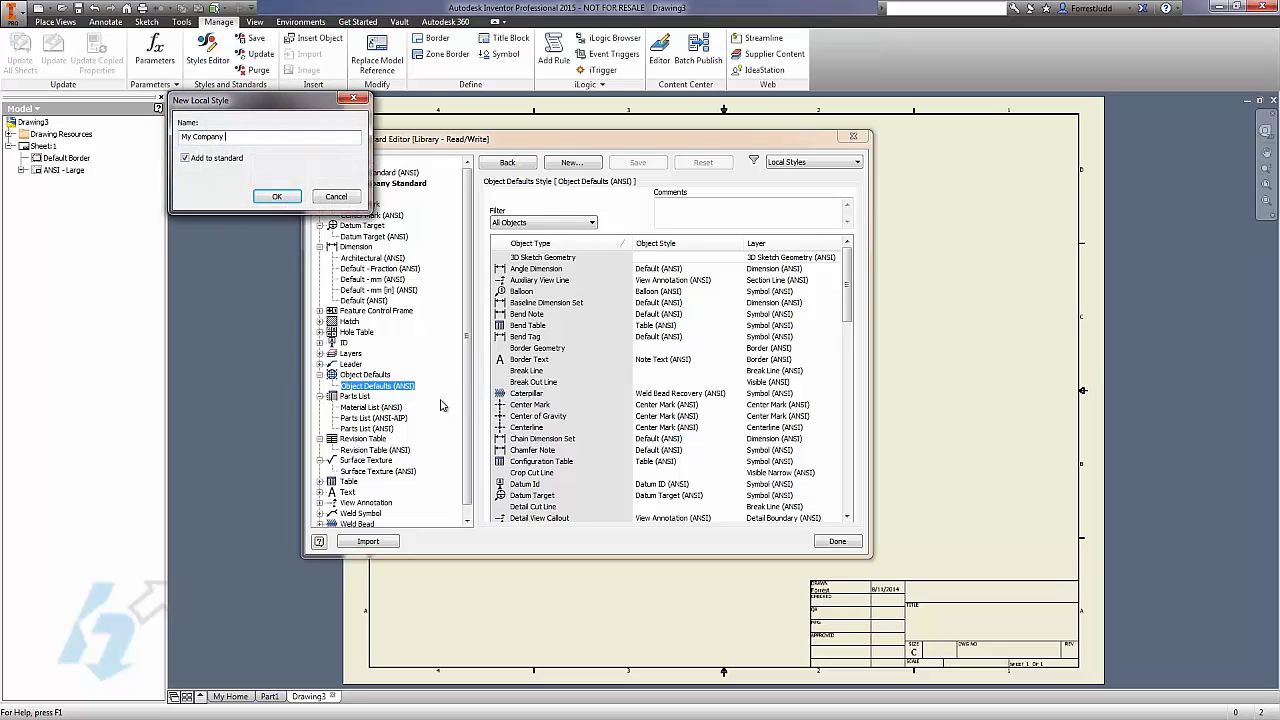
pyautogui.write('Object Defaults')
pyautogui.press('Return')
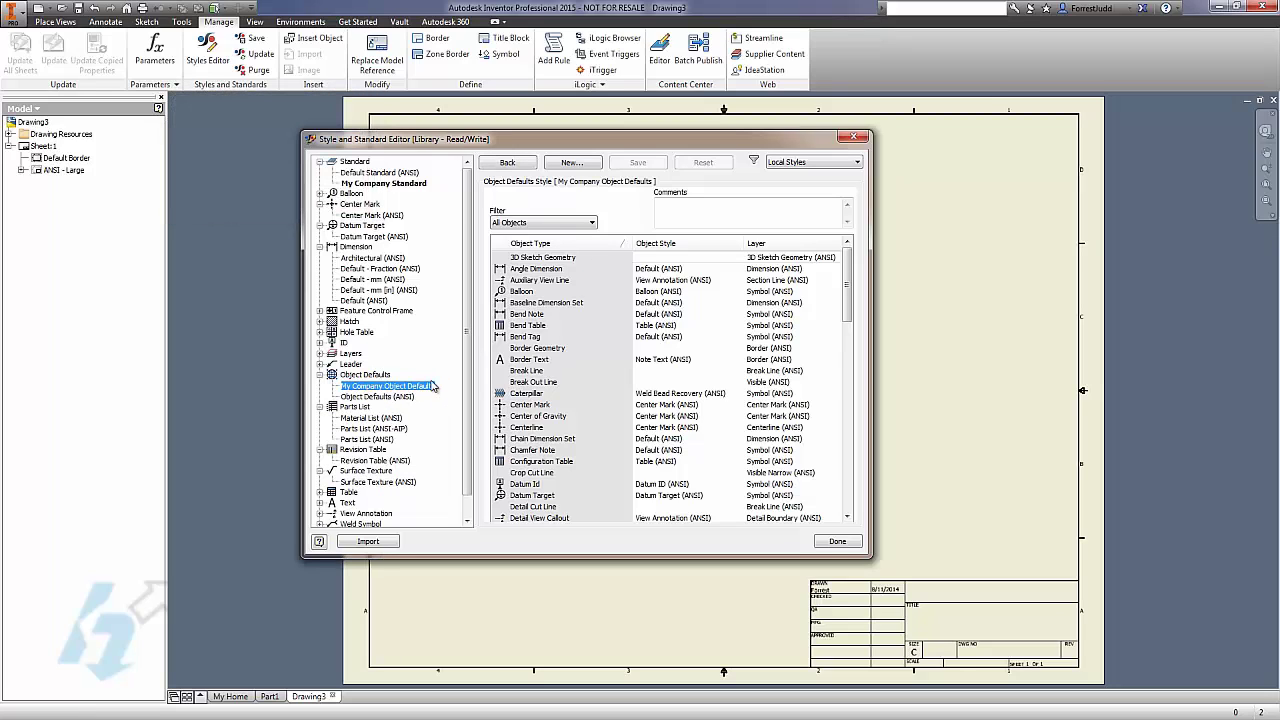
pyautogui.click(385, 182)
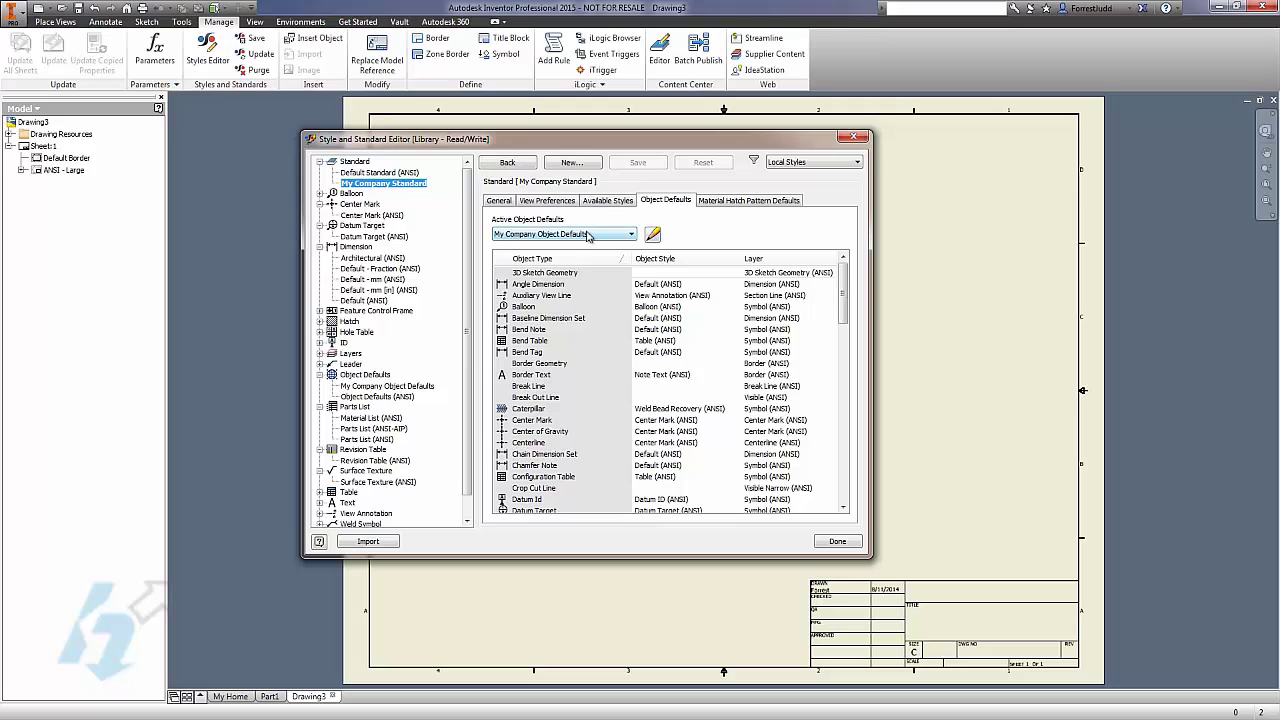
pyautogui.click(374, 387)
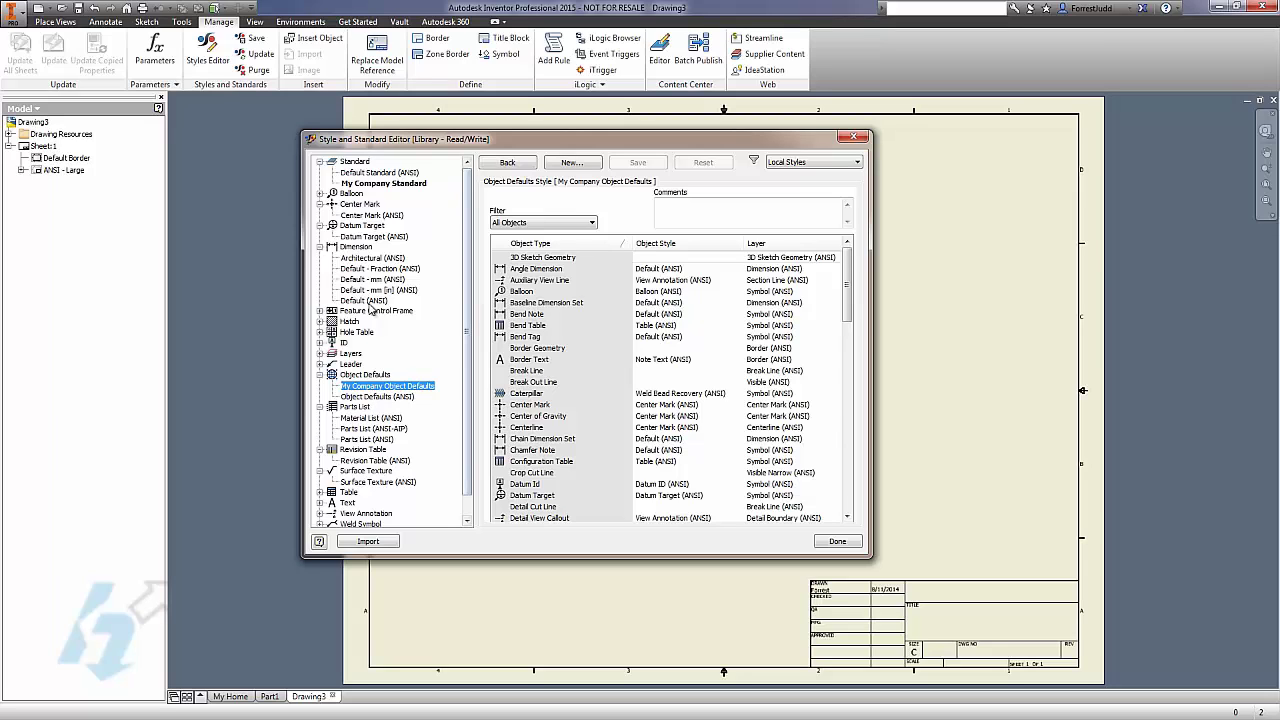
# Copy Default (ANSI) as My Dimension Style (3 plc) with 3.123 linear precision and save it.
pyautogui.click(366, 301)
pyautogui.rightClick(368, 303)
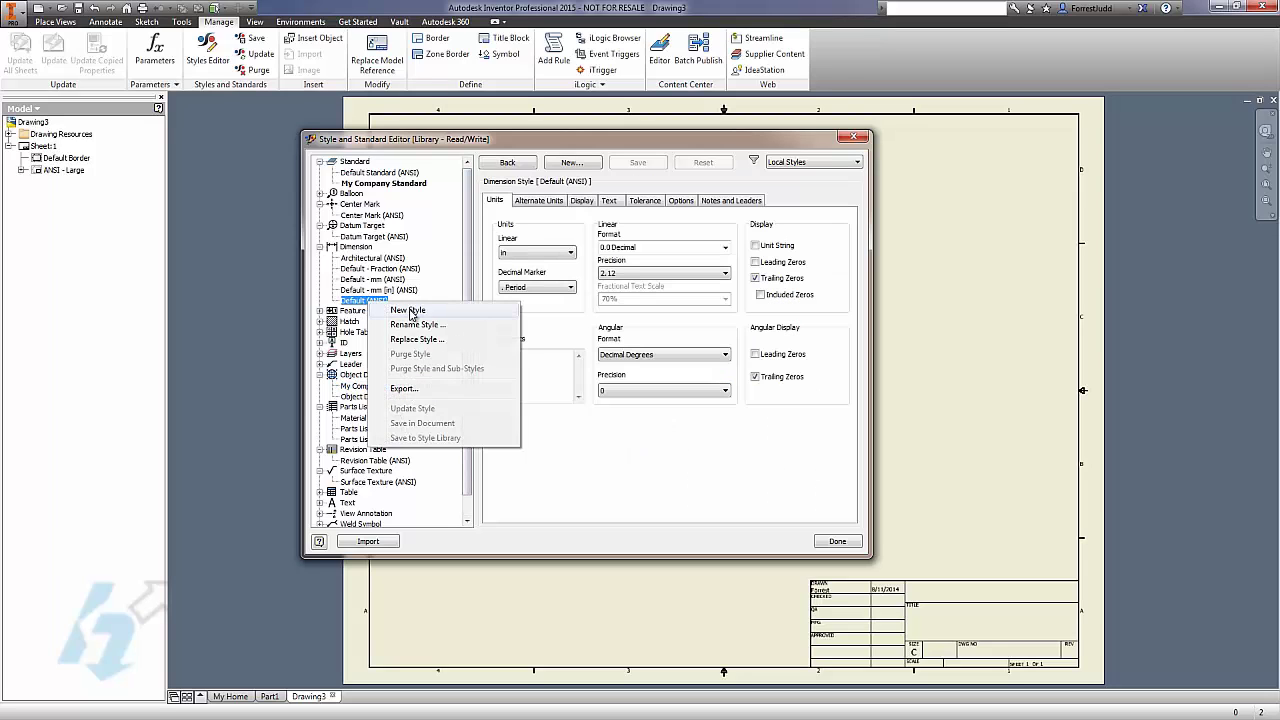
pyautogui.click(411, 310)
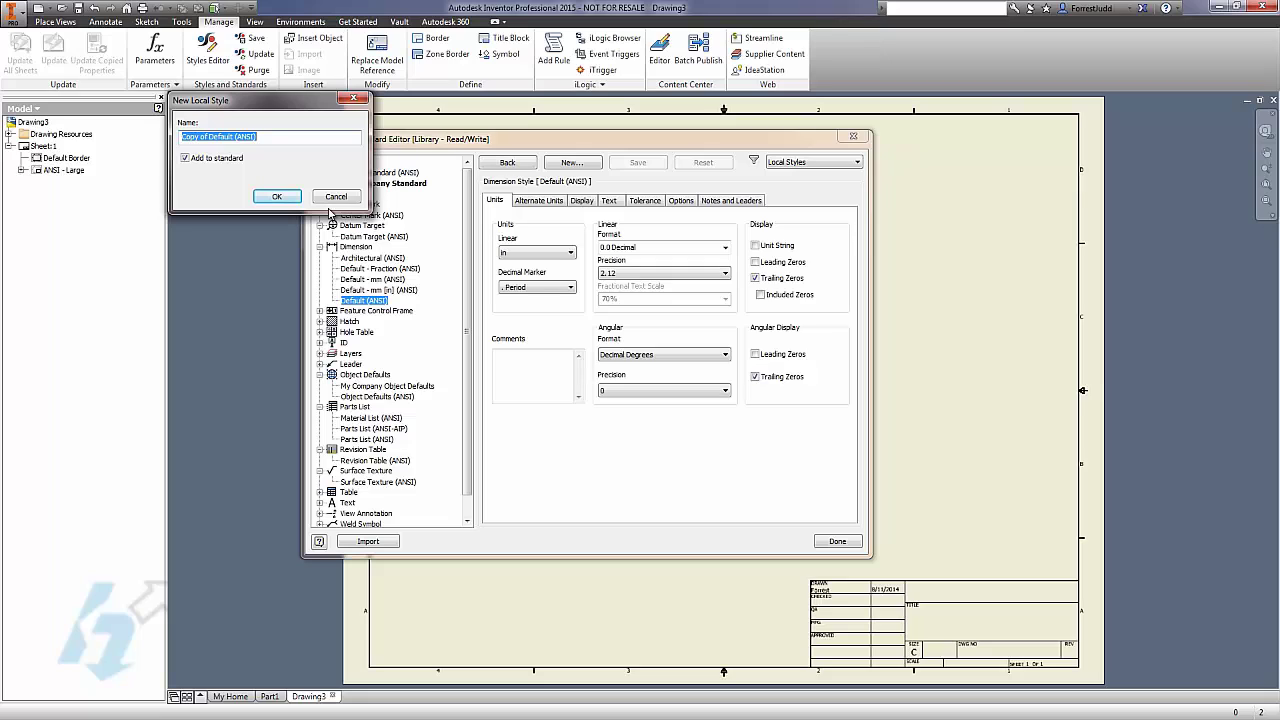
pyautogui.write('My Dimension Style (3 plc)')
pyautogui.press('Return')
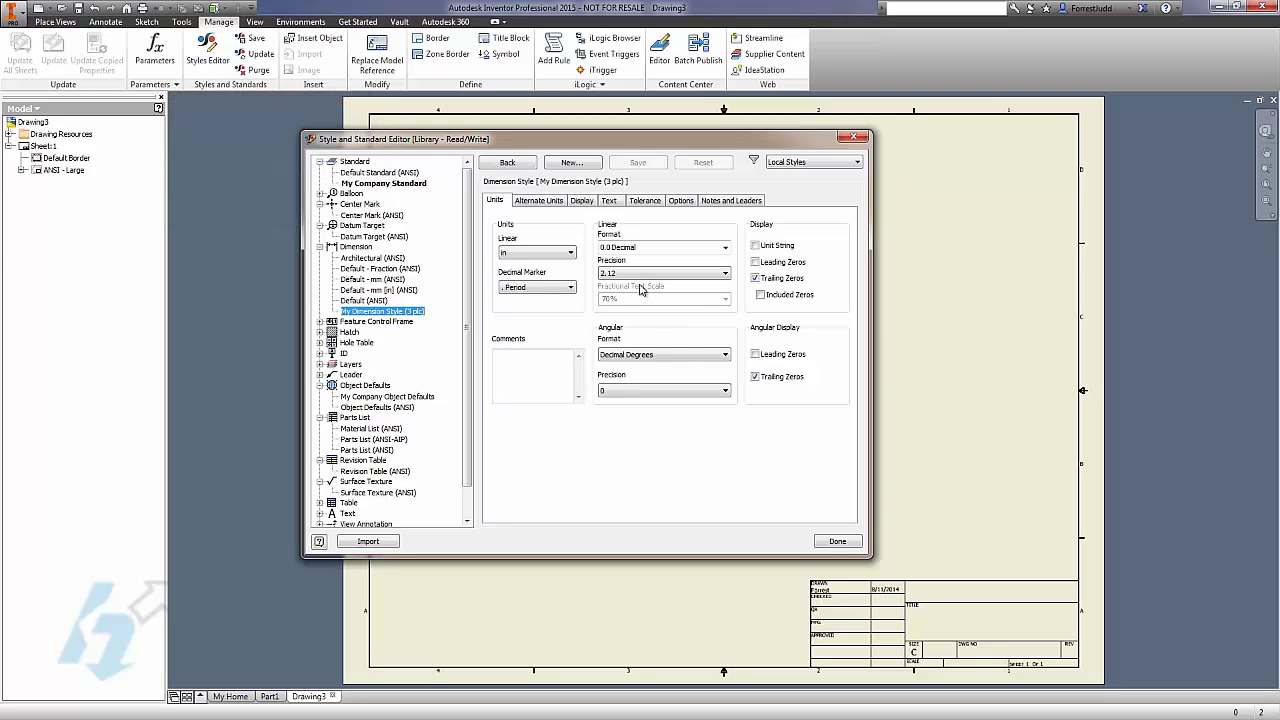
pyautogui.click(644, 275)
pyautogui.click(633, 312)
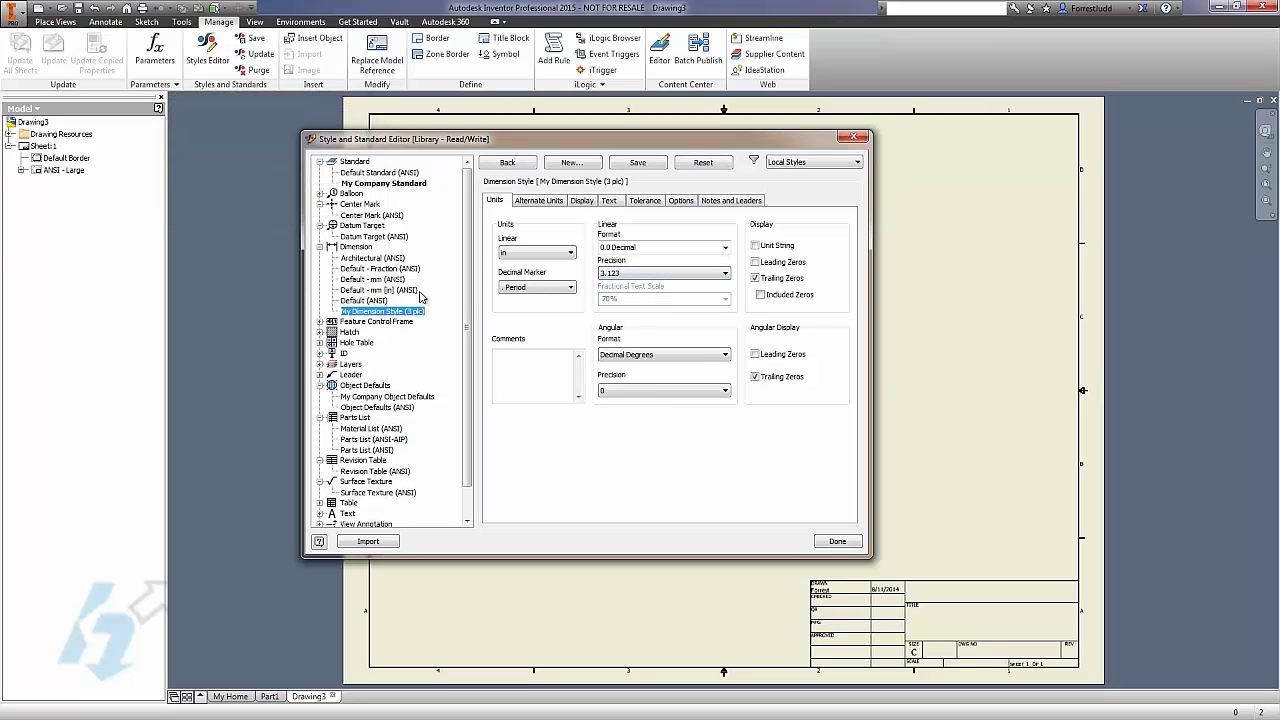
pyautogui.click(640, 165)
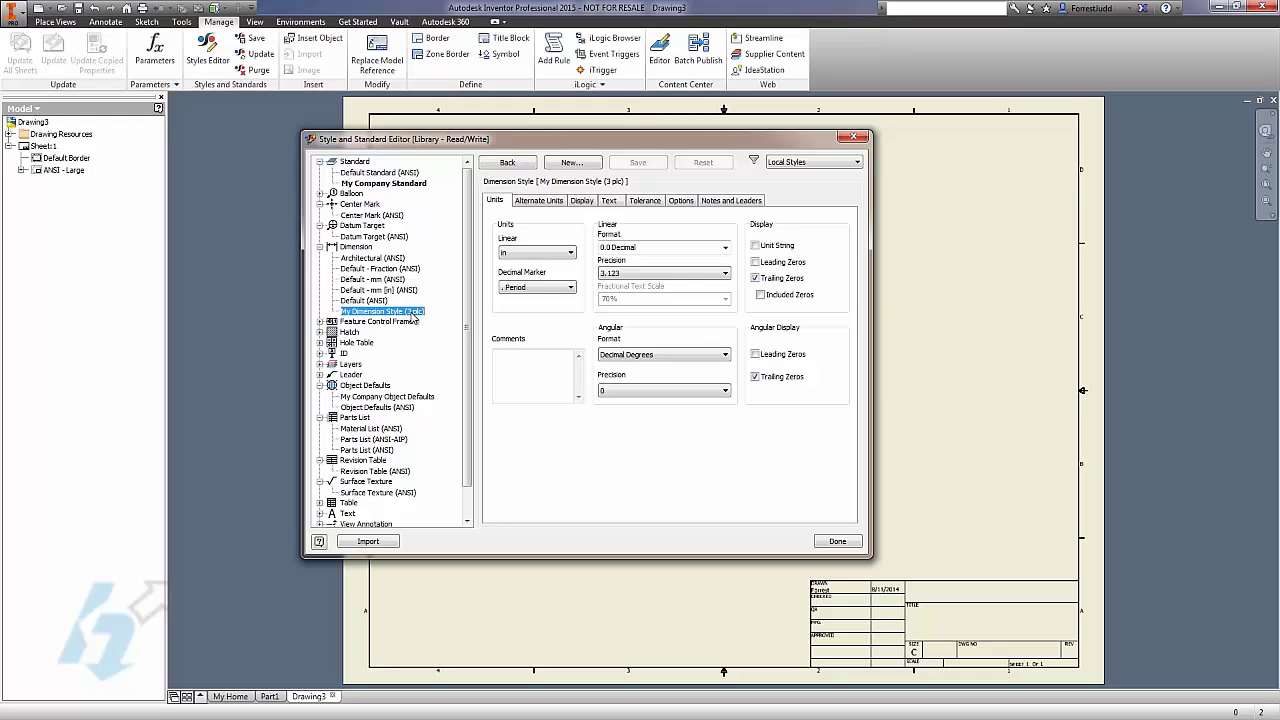
pyautogui.click(838, 541)
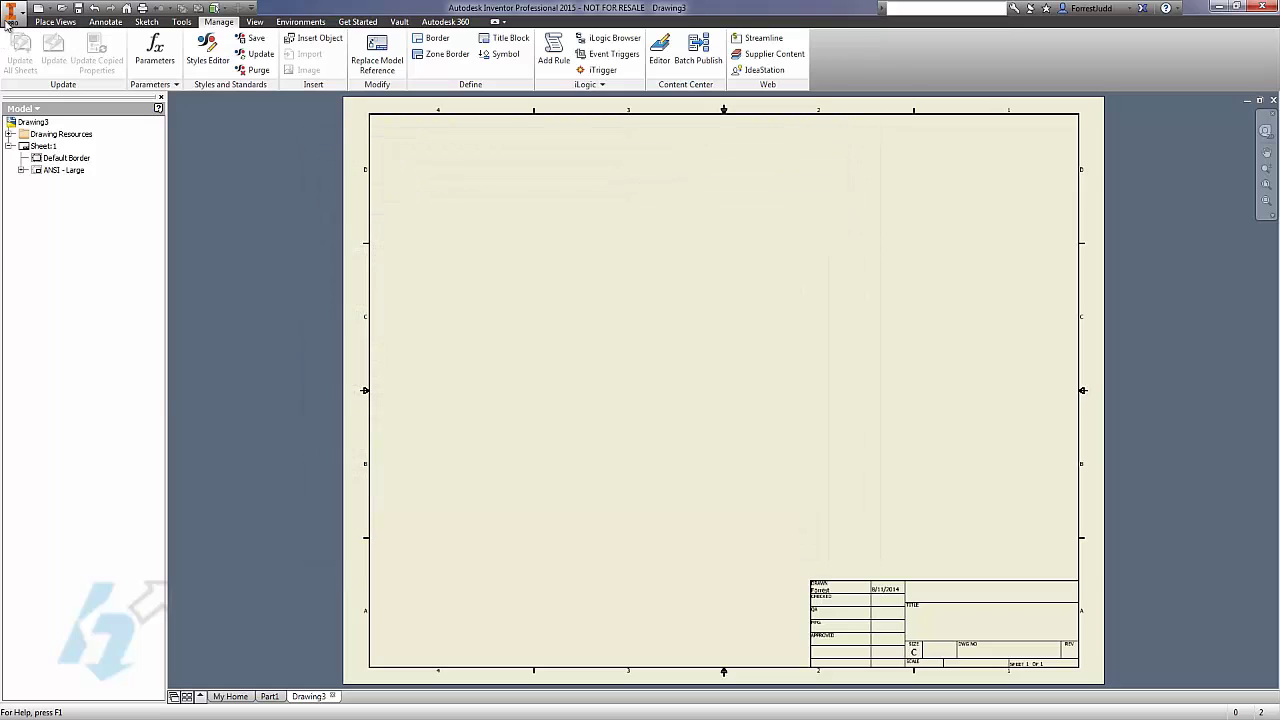
# Save a copy of the drawing as the template 'Good Template'.
pyautogui.click(8, 22)
pyautogui.moveTo(85, 148)
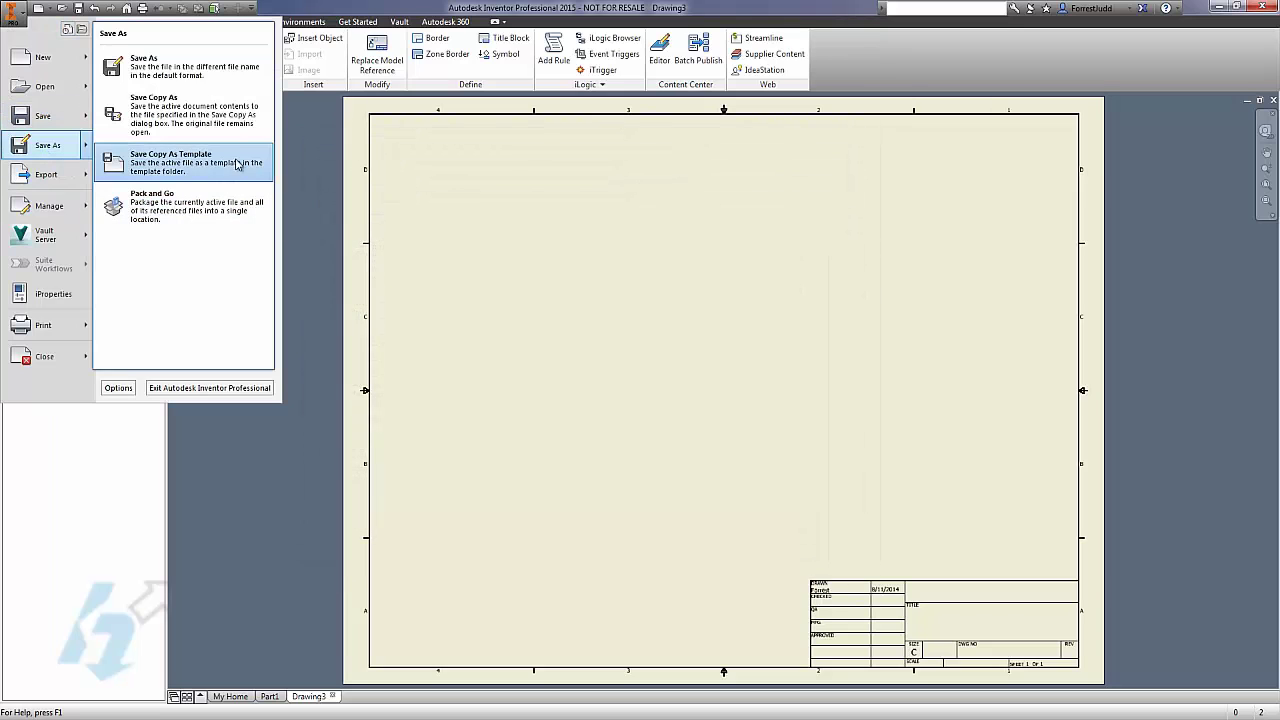
pyautogui.click(237, 165)
pyautogui.write('Go')
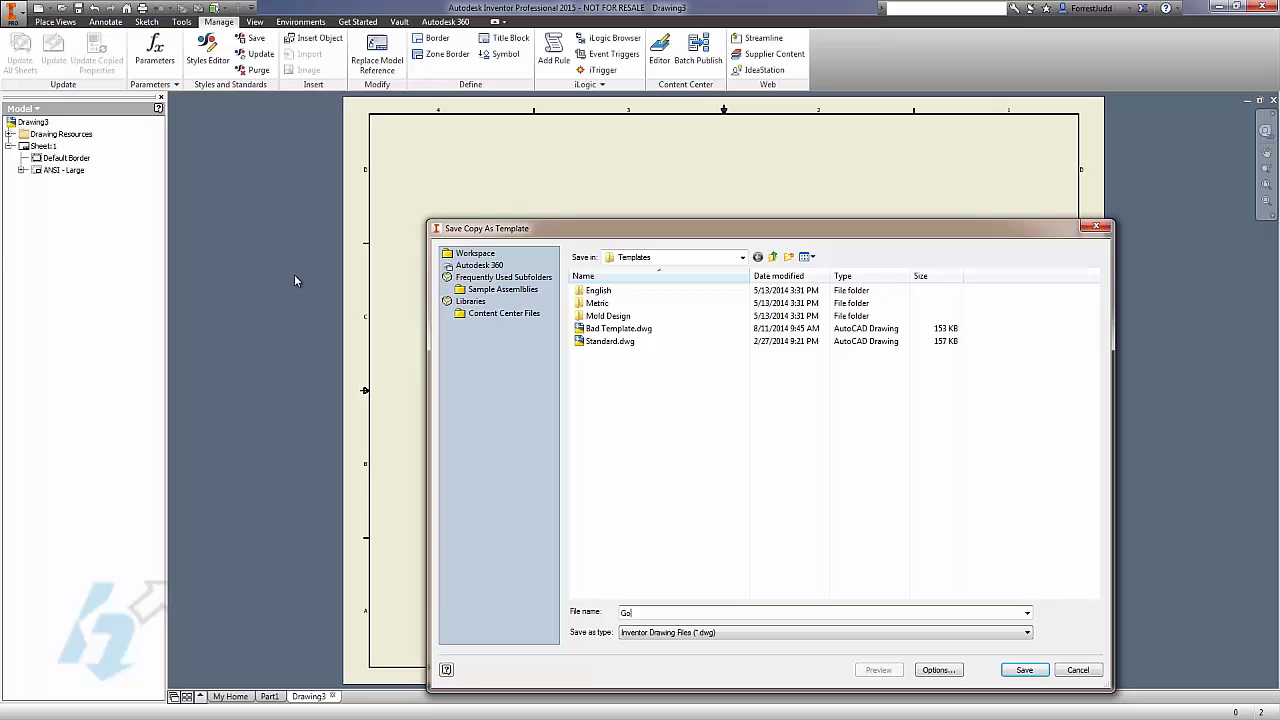
pyautogui.write('od Template')
pyautogui.press('Return')
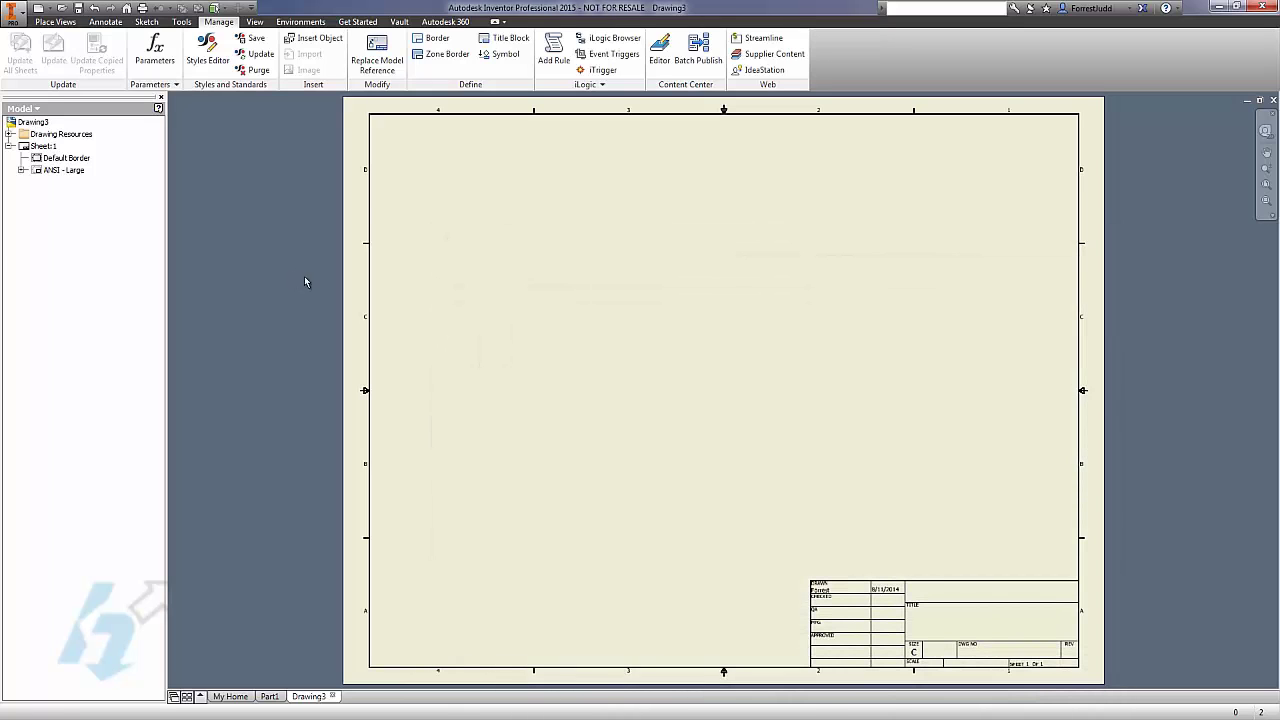
# Create Drawing4 from the Good Template.dwg drawing template.
pyautogui.click(40, 8)
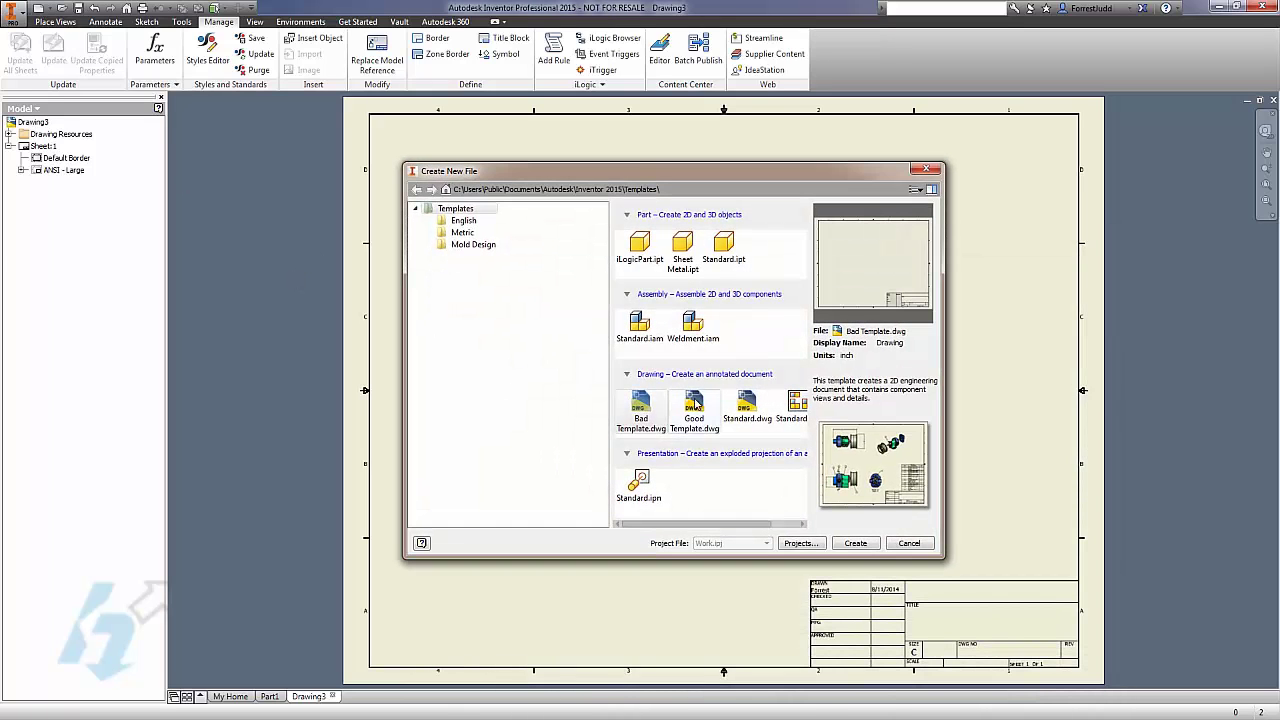
pyautogui.click(693, 405)
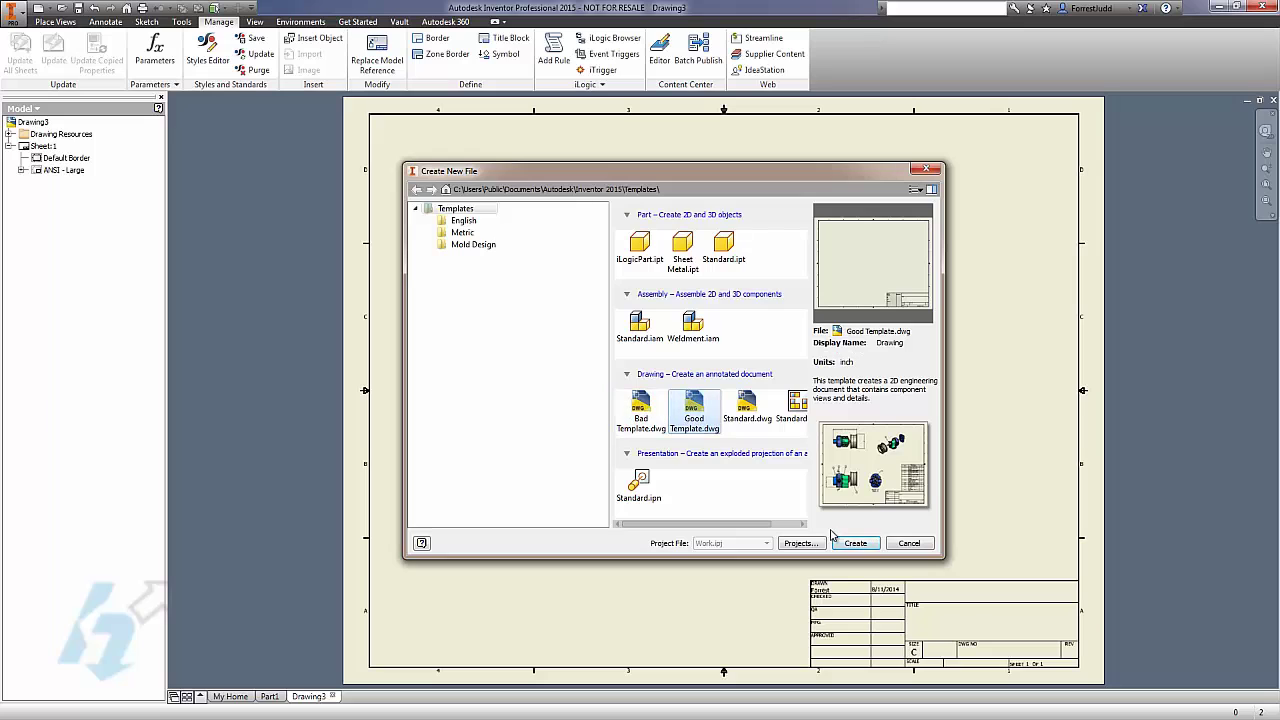
pyautogui.click(855, 542)
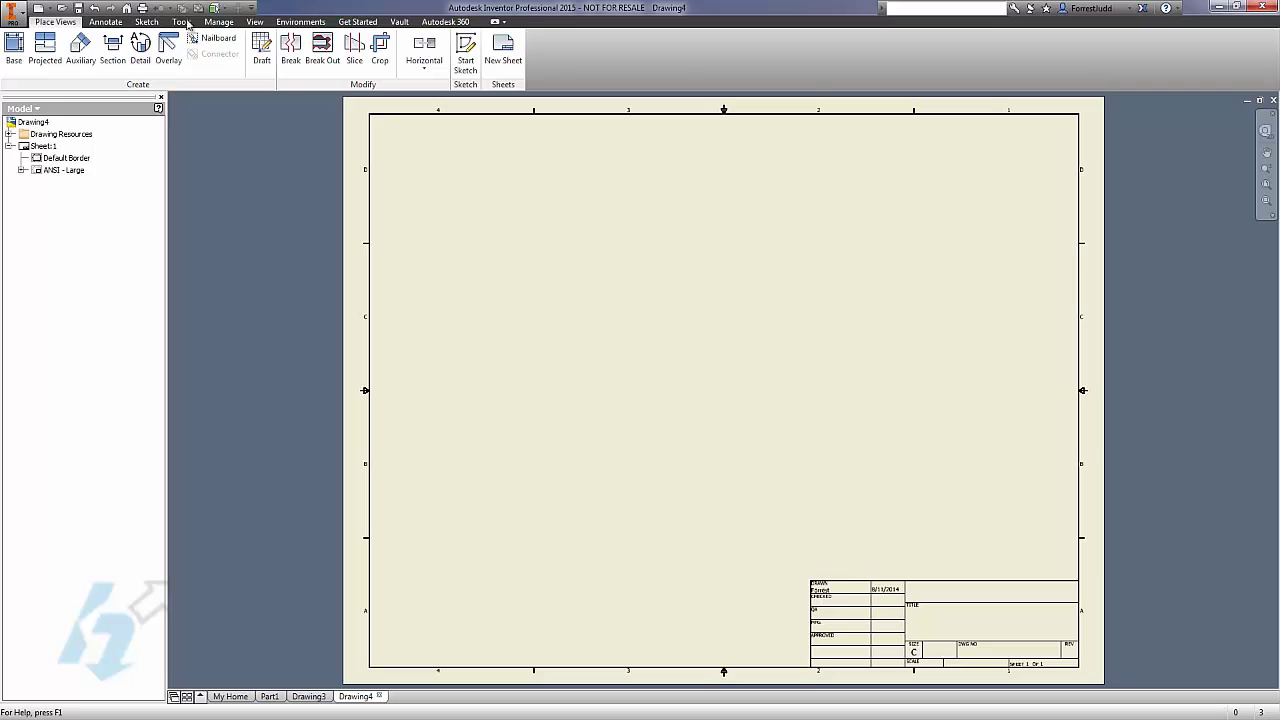
# From the Manage tab, open Save Styles to Style Library for Drawing4's five local styles.
pyautogui.click(218, 21)
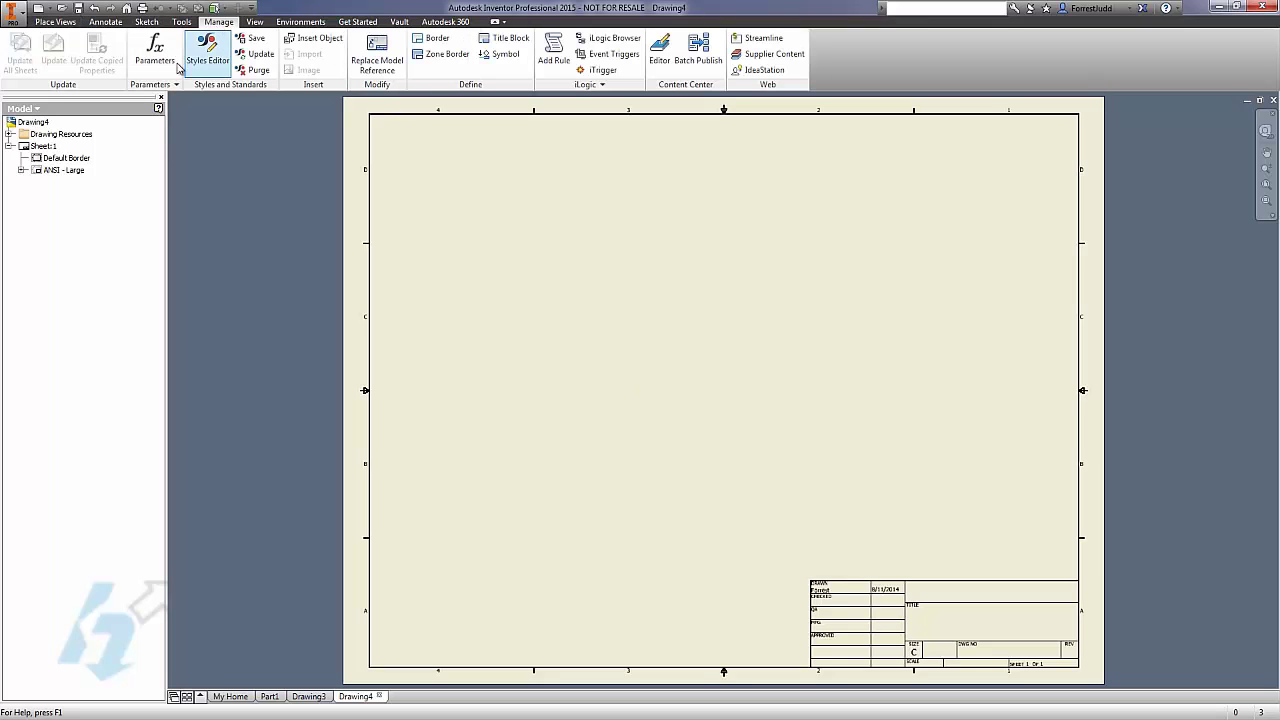
pyautogui.click(256, 42)
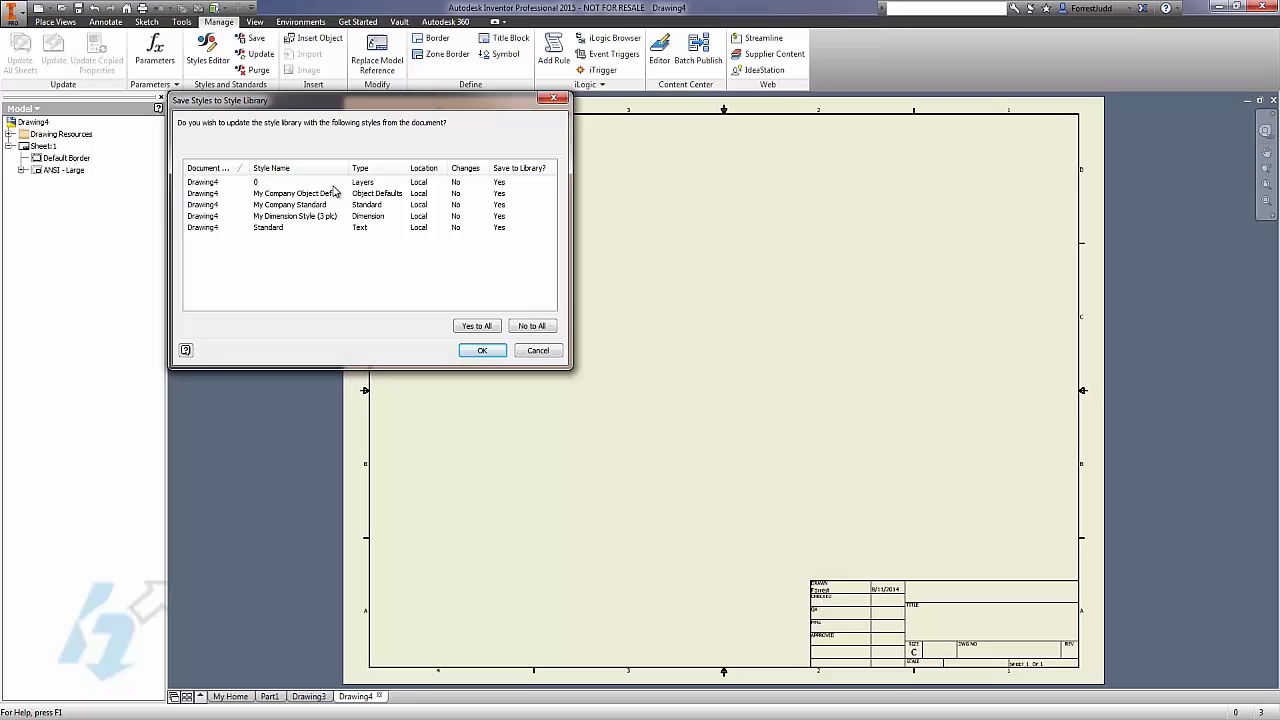
pyautogui.moveTo(348, 168); pyautogui.dragTo(391, 168)
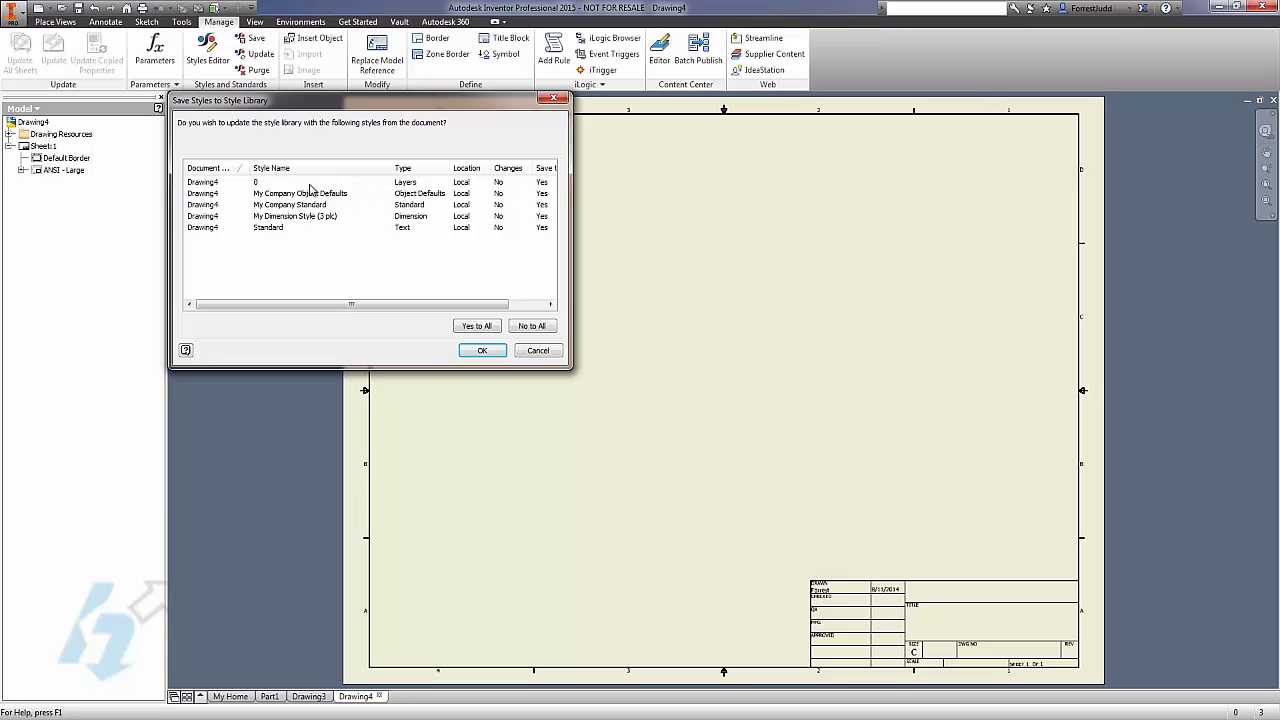